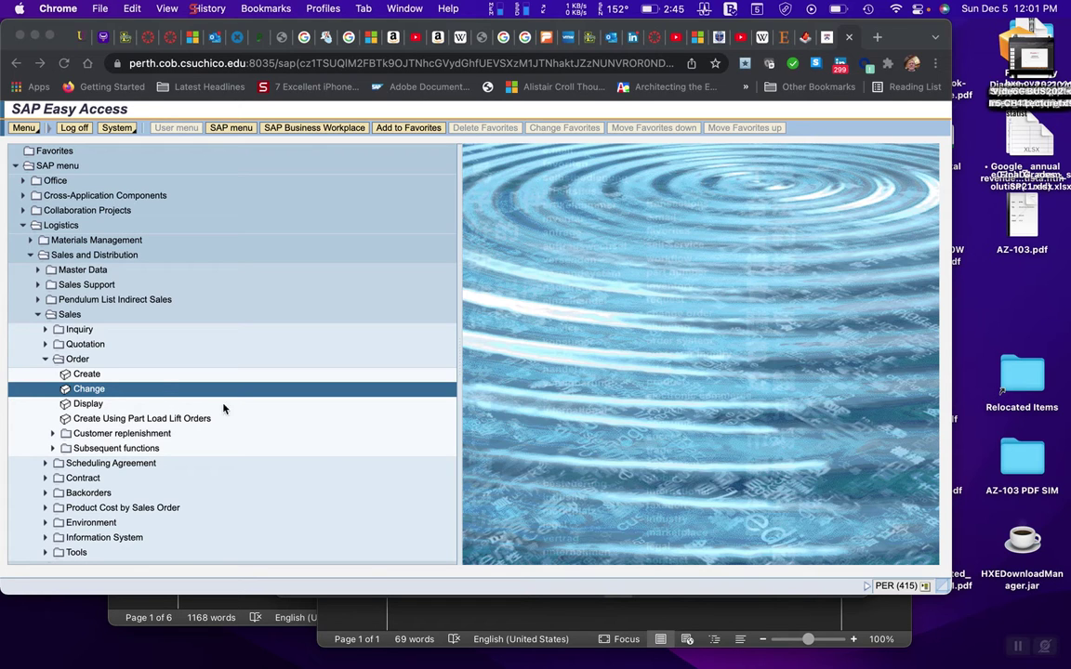
- Open the existing sales order for changing and show the pricing conditions of its 13F110 item
{"action": "double_click", "coordinate": [86, 392]}
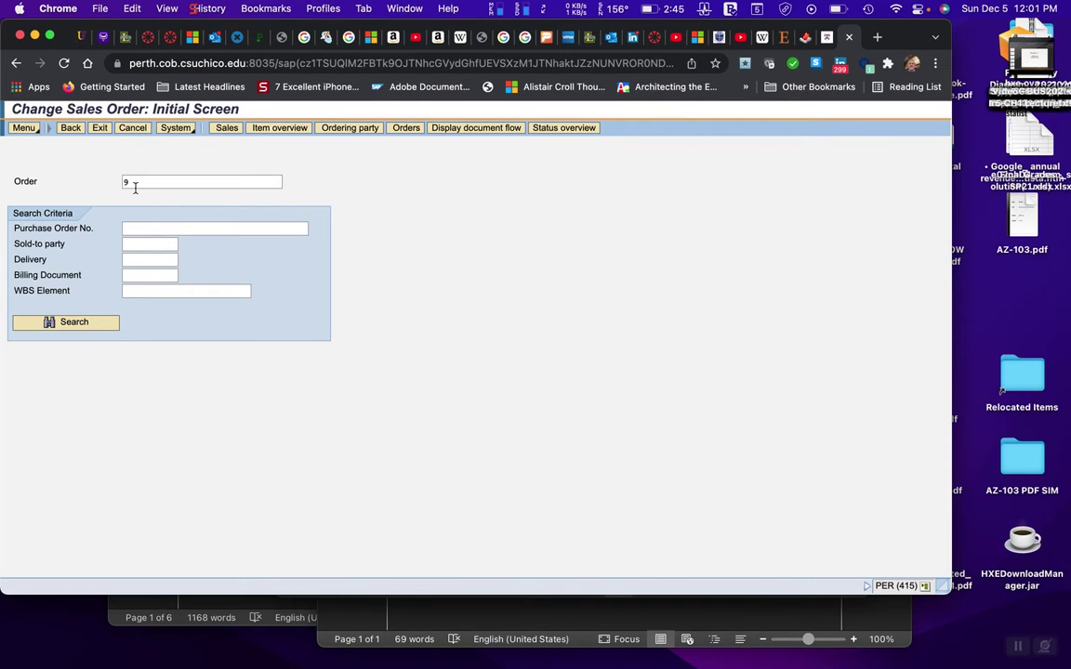
{"action": "key", "text": "Return"}
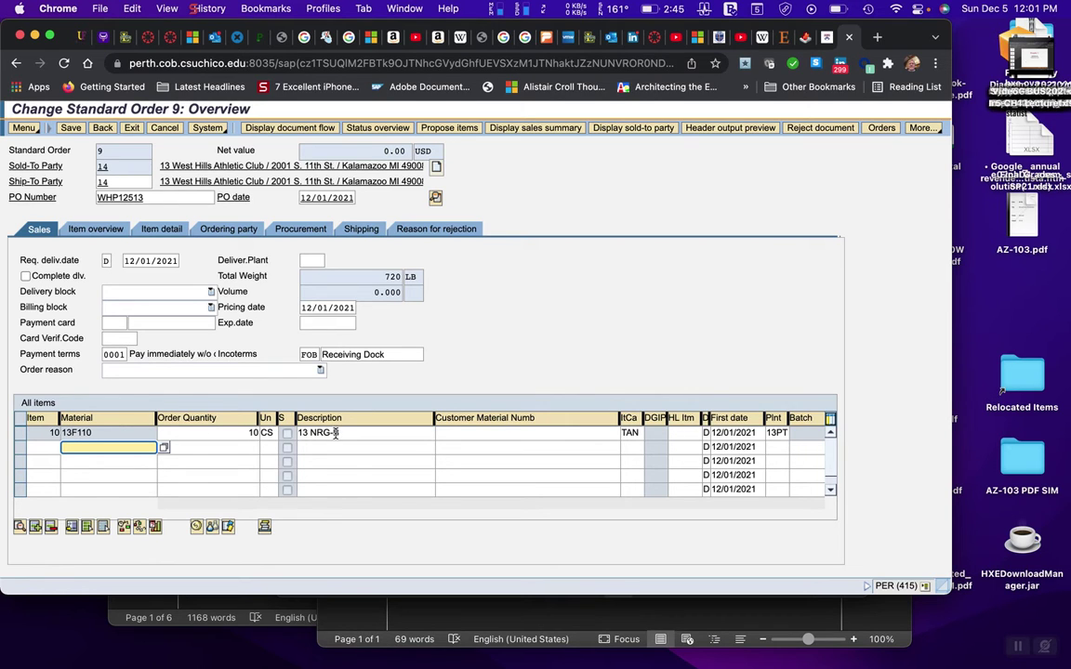
{"action": "left_click", "coordinate": [196, 527]}
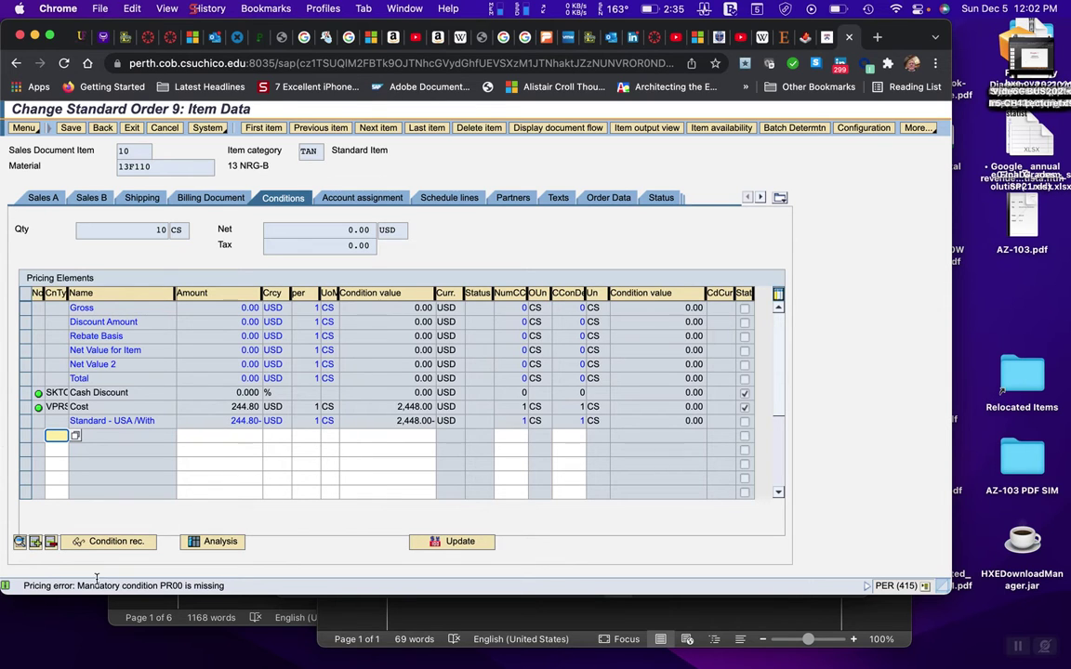
- Add a PR00 condition to the item's pricing elements with an amount of 295.00
{"action": "left_click", "coordinate": [37, 546]}
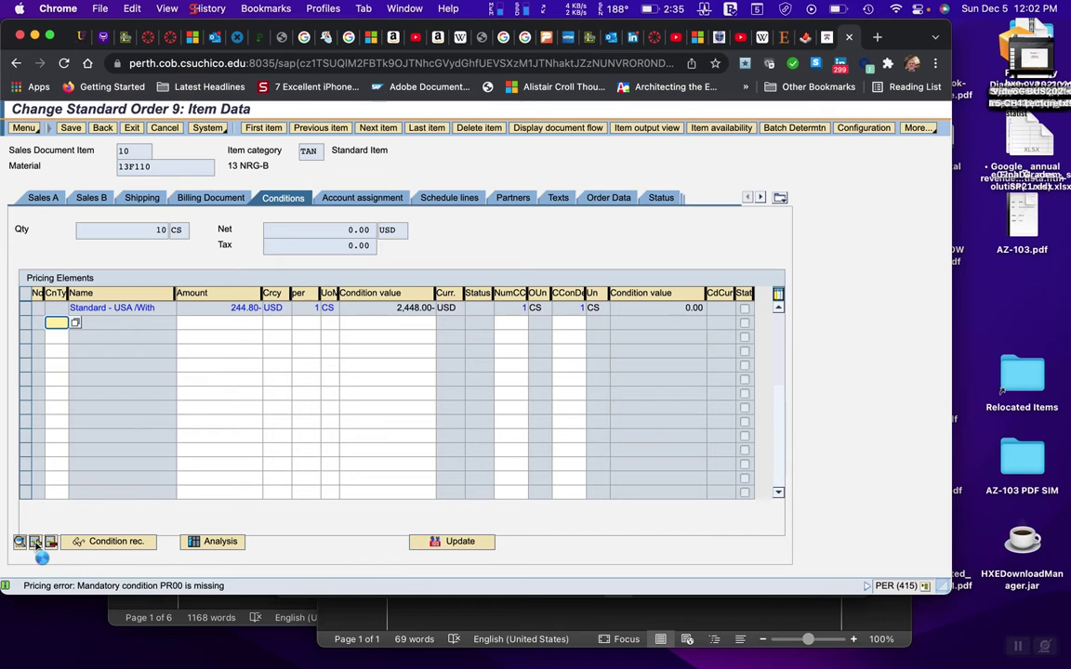
{"action": "left_click", "coordinate": [50, 323]}
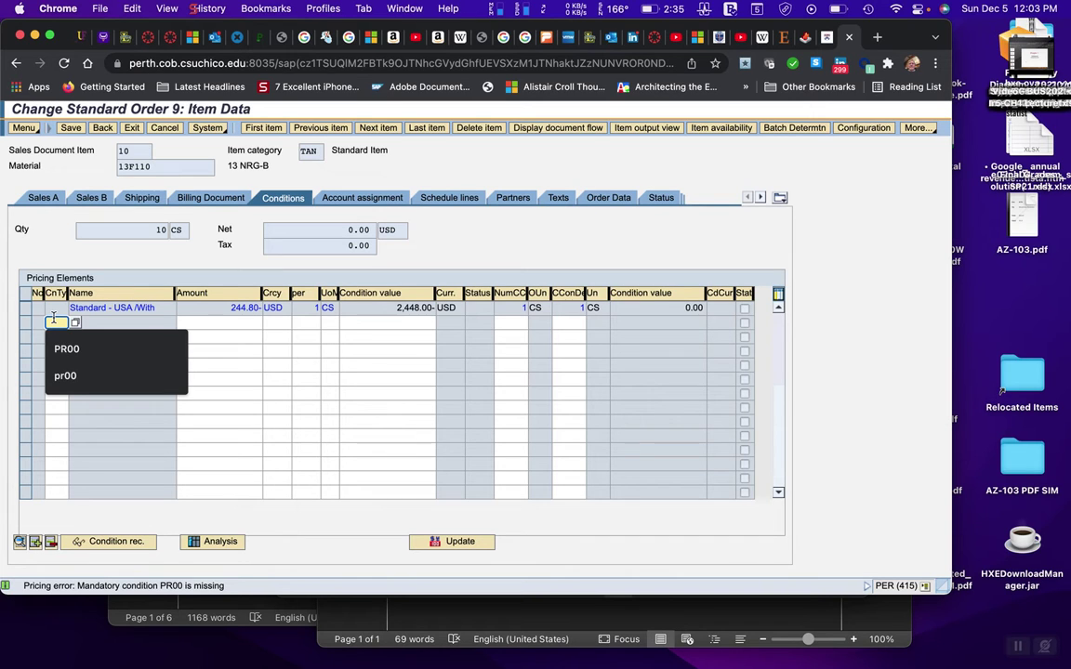
{"action": "type", "text": "PR00"}
{"action": "left_click", "coordinate": [219, 322]}
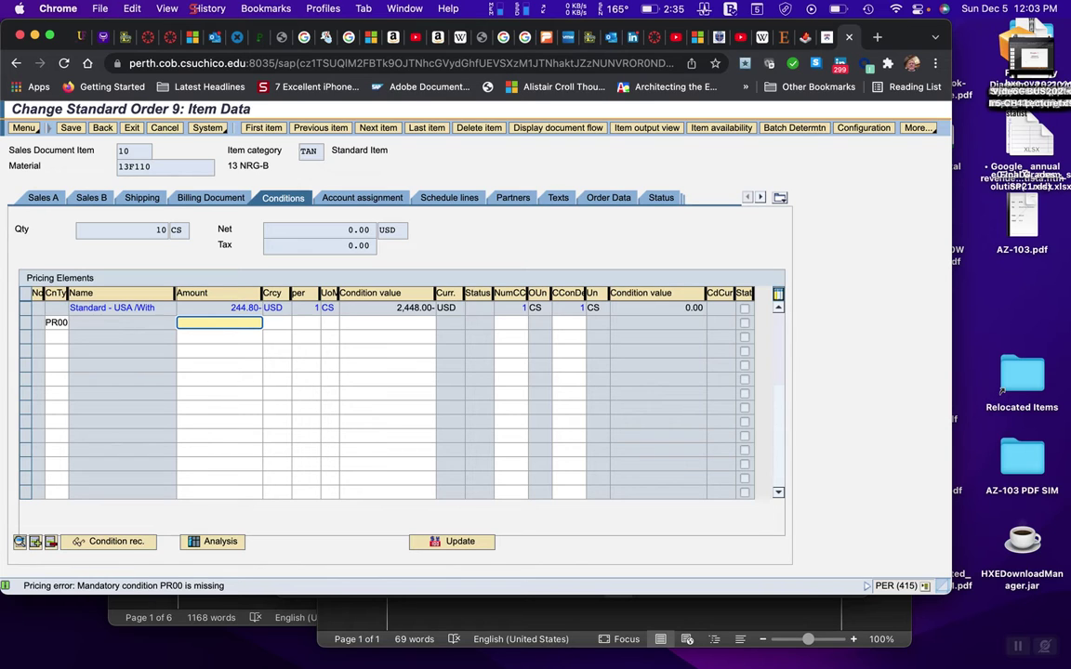
{"action": "type", "text": "2"}
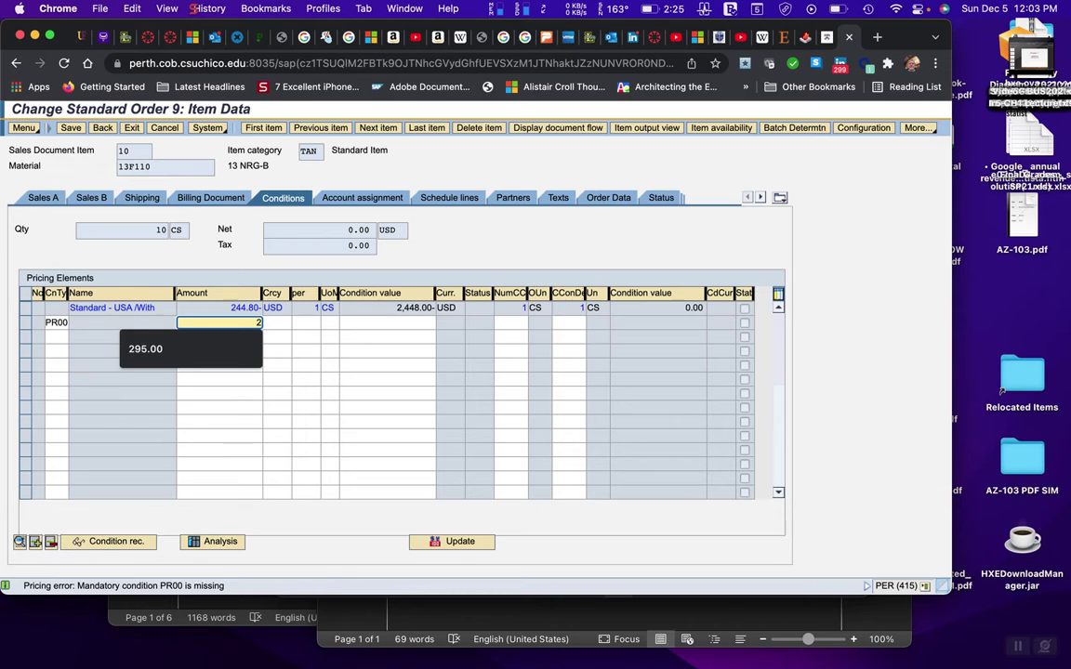
{"action": "type", "text": "95.00"}
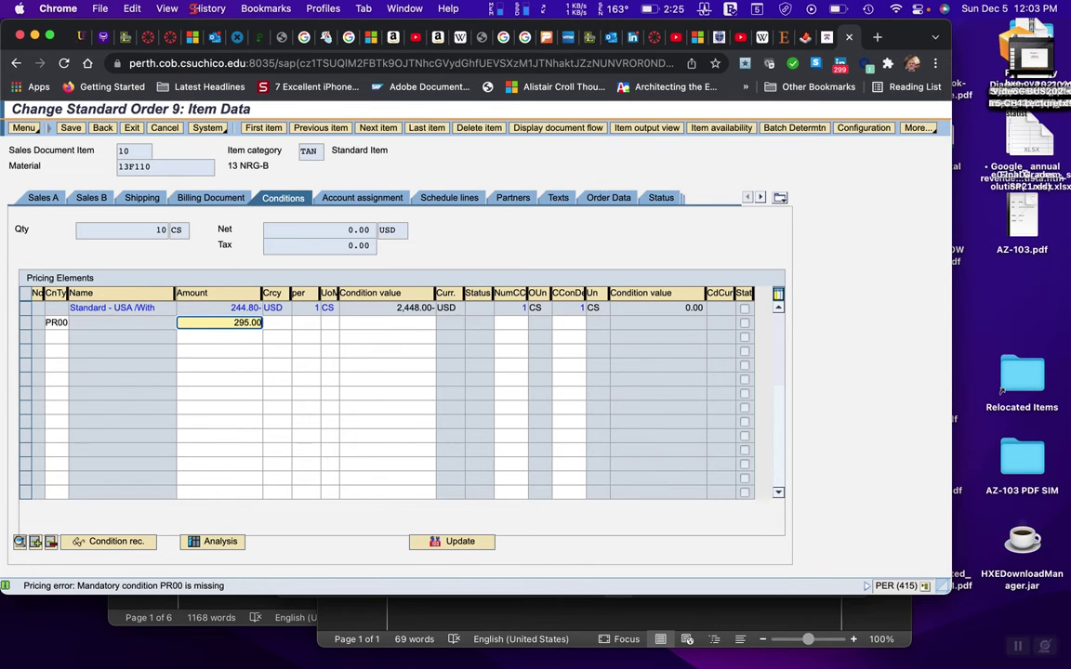
{"action": "key", "text": "Tab"}
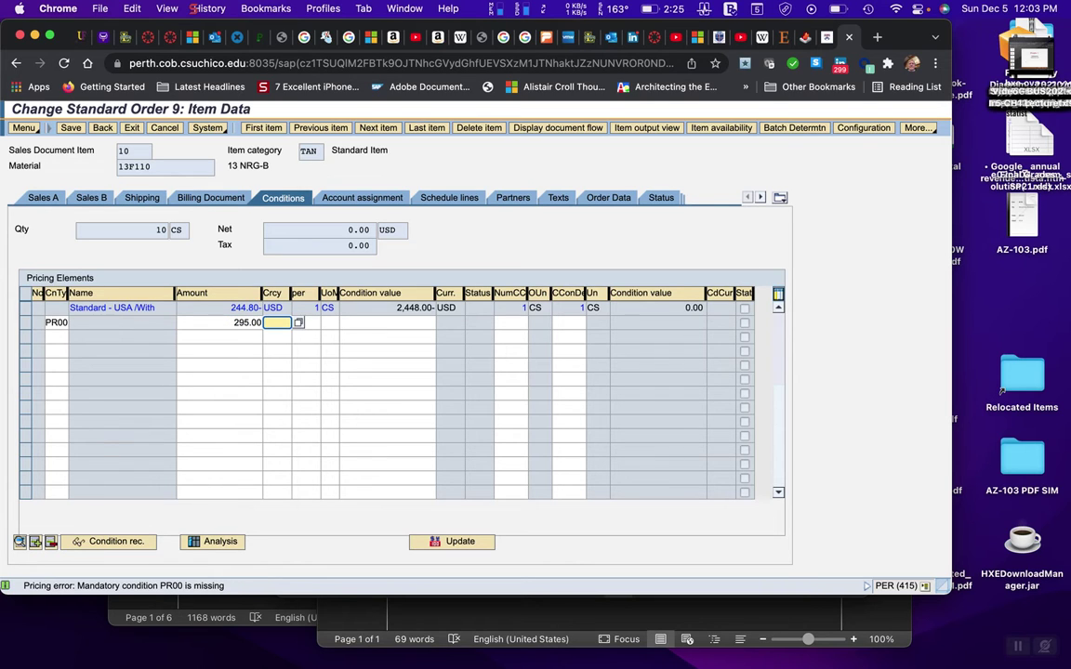
- Complete the PR00 condition with currency USD, per 1 CS, and a condition value of 2950
{"action": "type", "text": "U"}
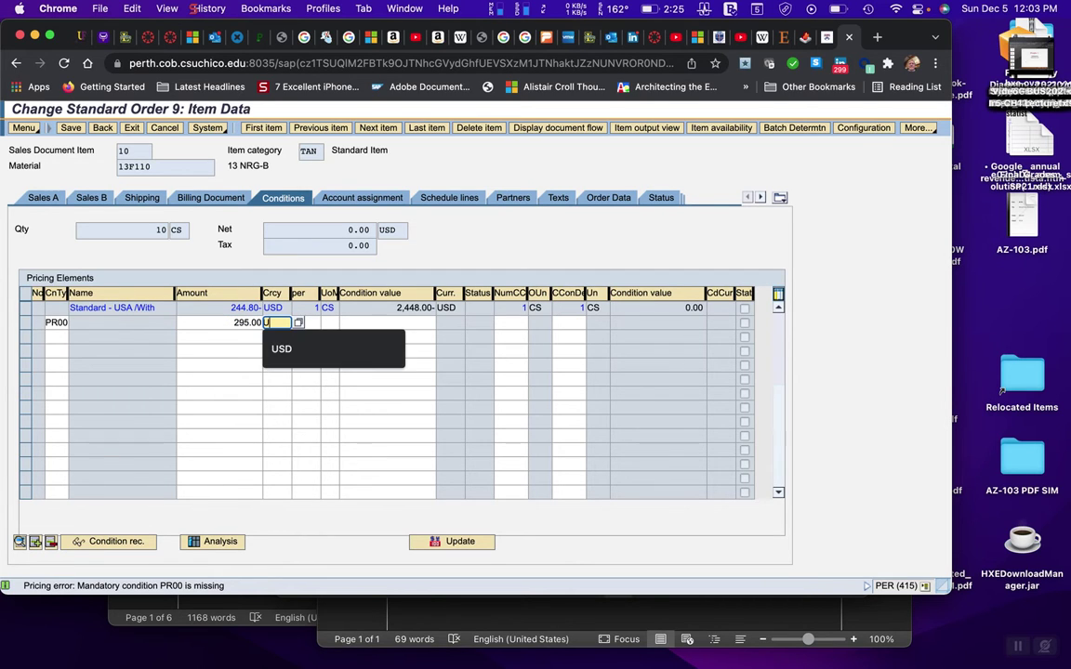
{"action": "type", "text": "SD"}
{"action": "key", "text": "Tab"}
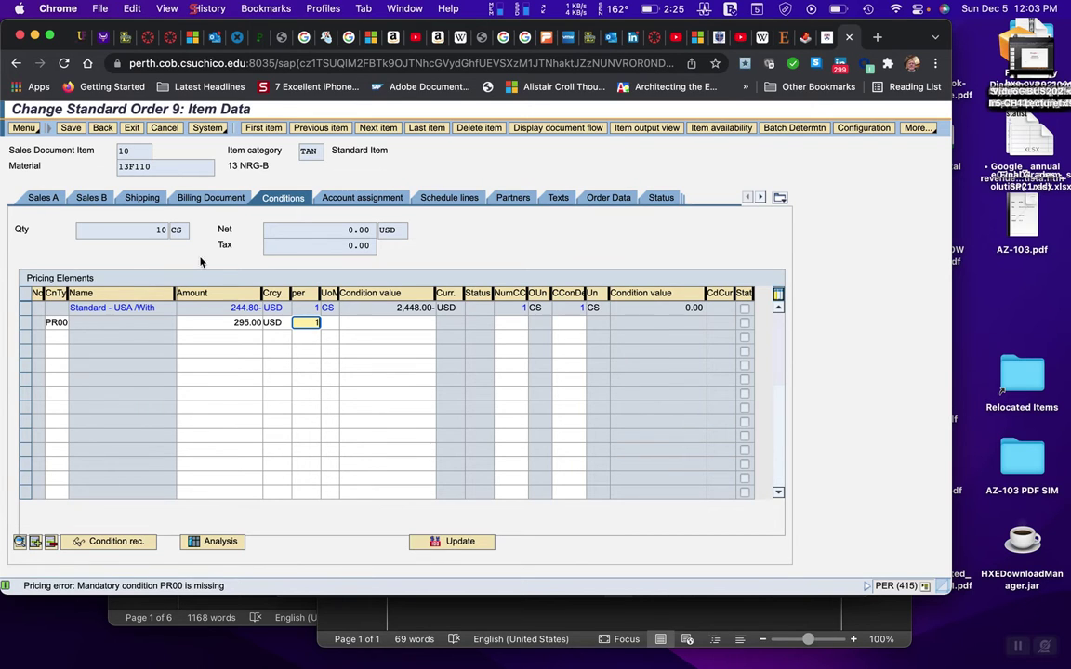
{"action": "left_click", "coordinate": [330, 323]}
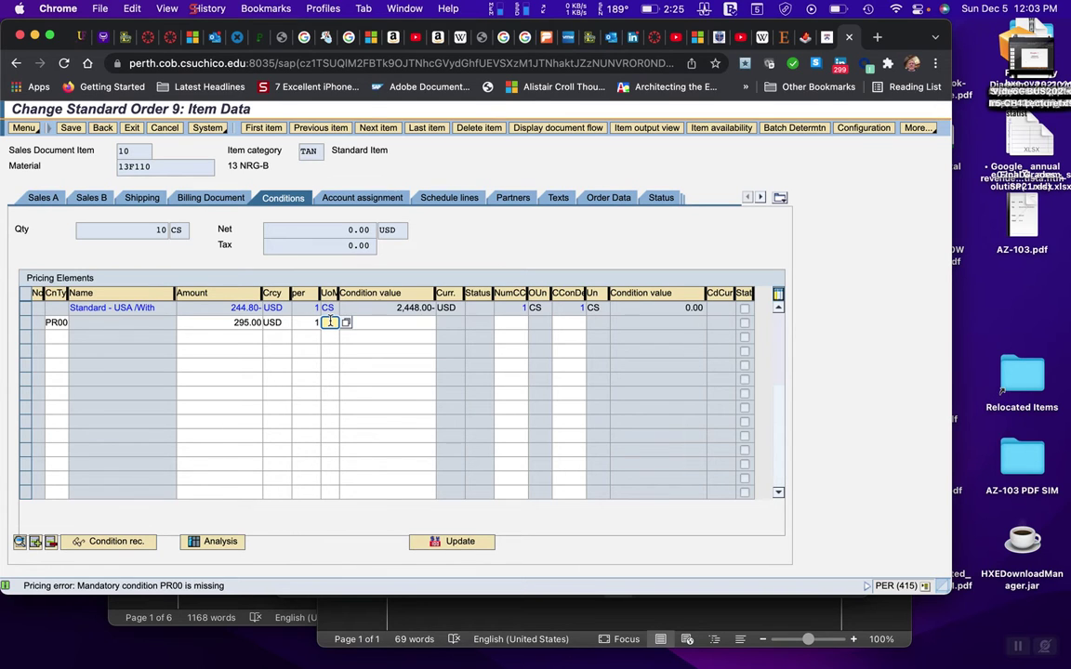
{"action": "type", "text": "CS"}
{"action": "key", "text": "Tab"}
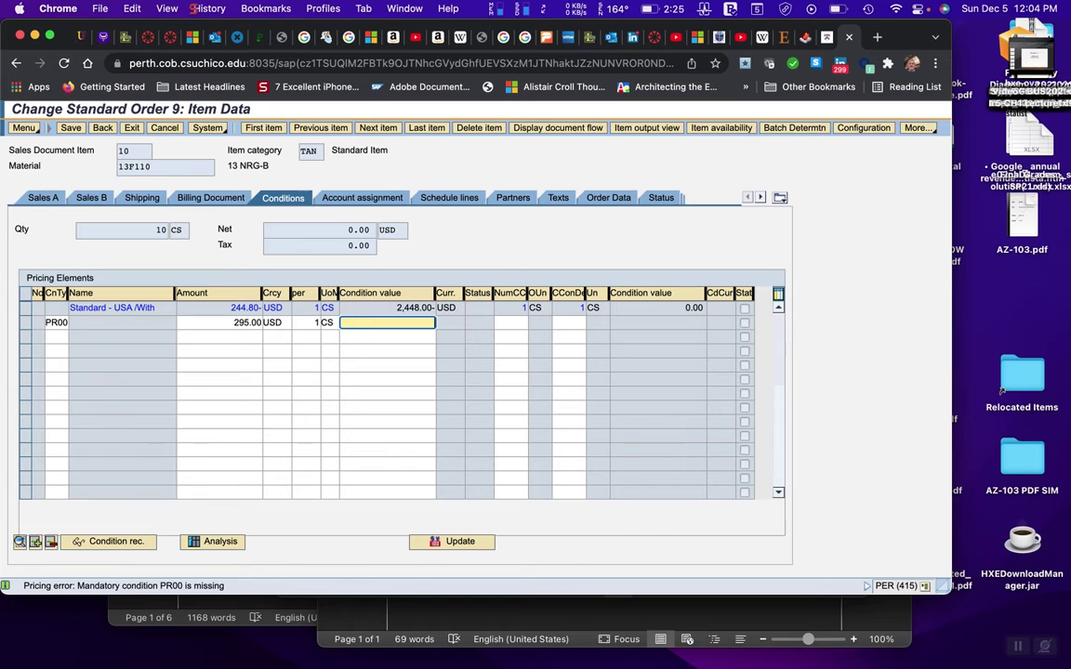
{"action": "type", "text": "2950"}
{"action": "key", "text": "Return"}
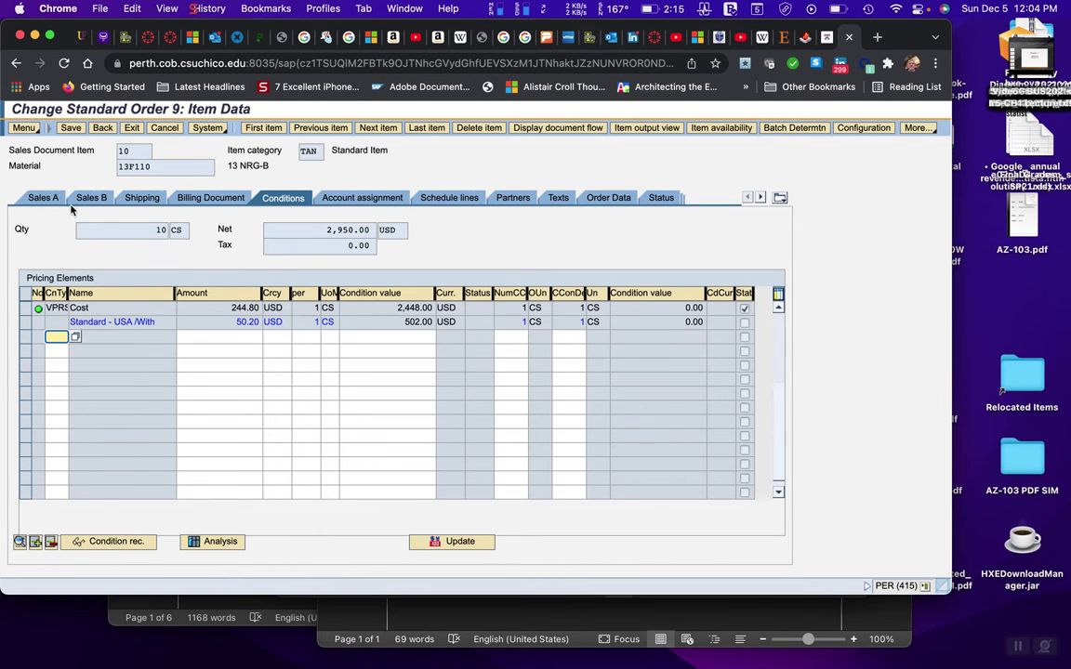
- Check the item's general sales data against its pricing conditions and save the order even though it is incomplete
{"action": "left_click", "coordinate": [43, 198]}
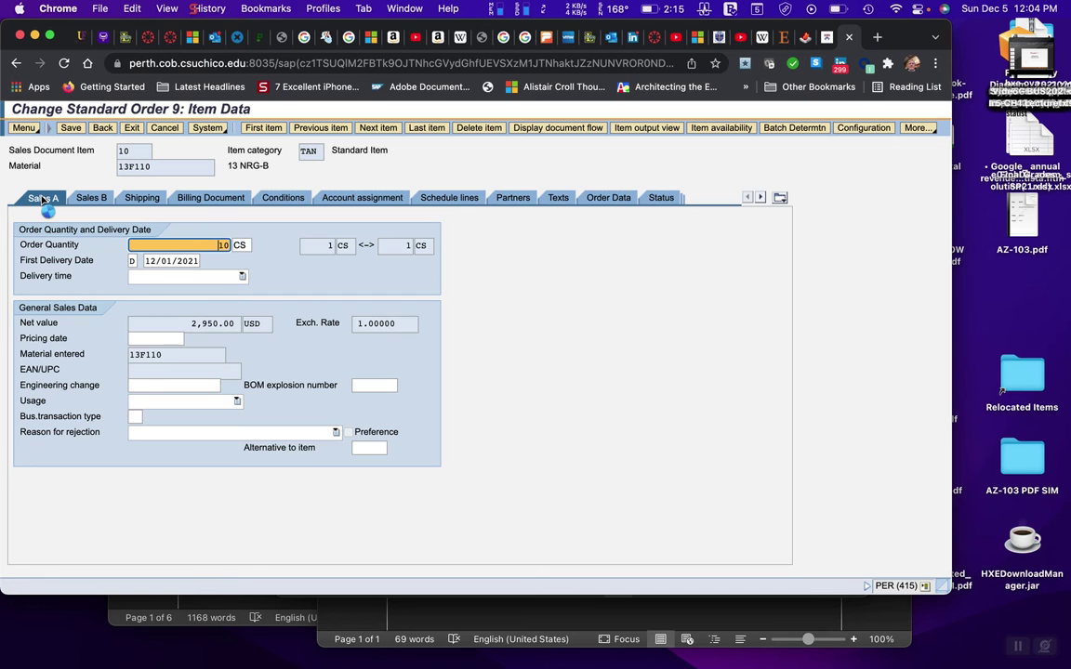
{"action": "left_click", "coordinate": [279, 200]}
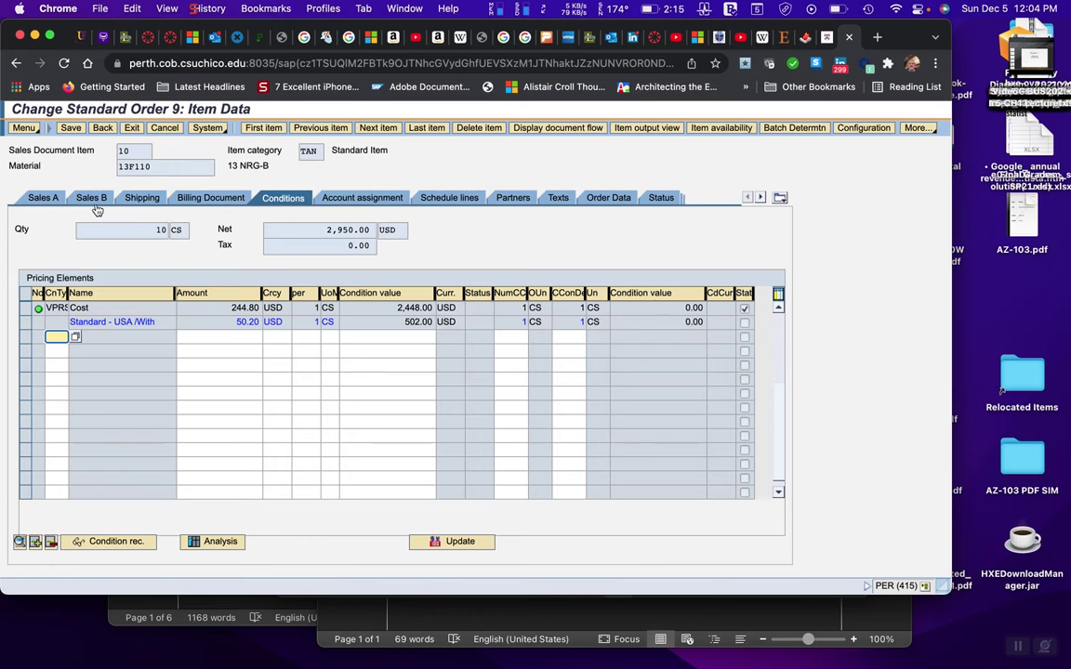
{"action": "left_click", "coordinate": [37, 198]}
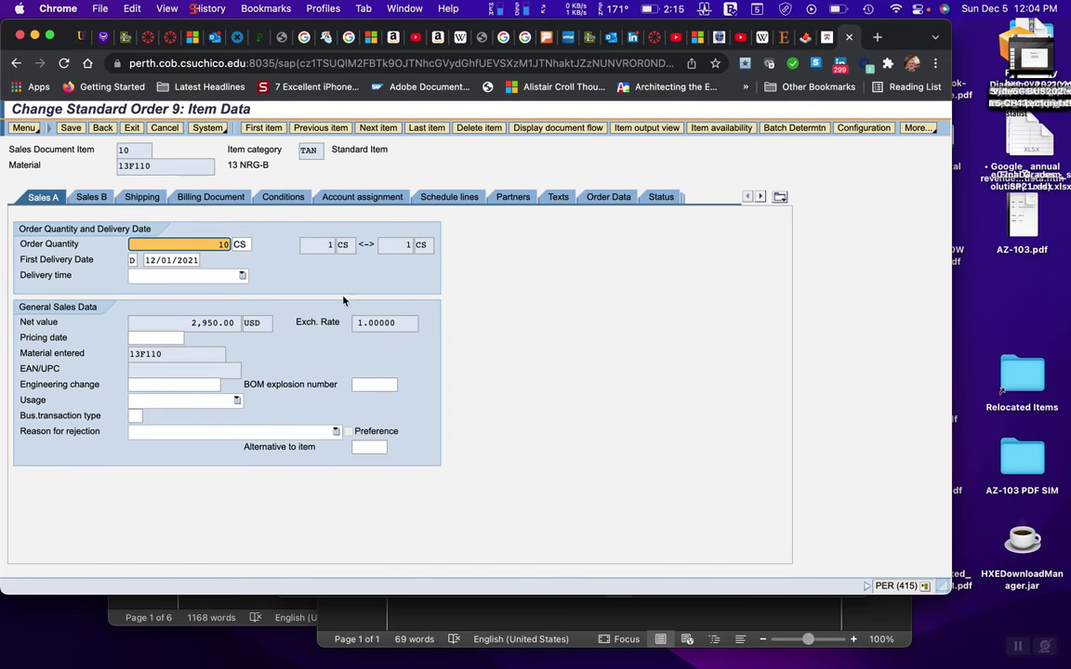
{"action": "left_click", "coordinate": [284, 198]}
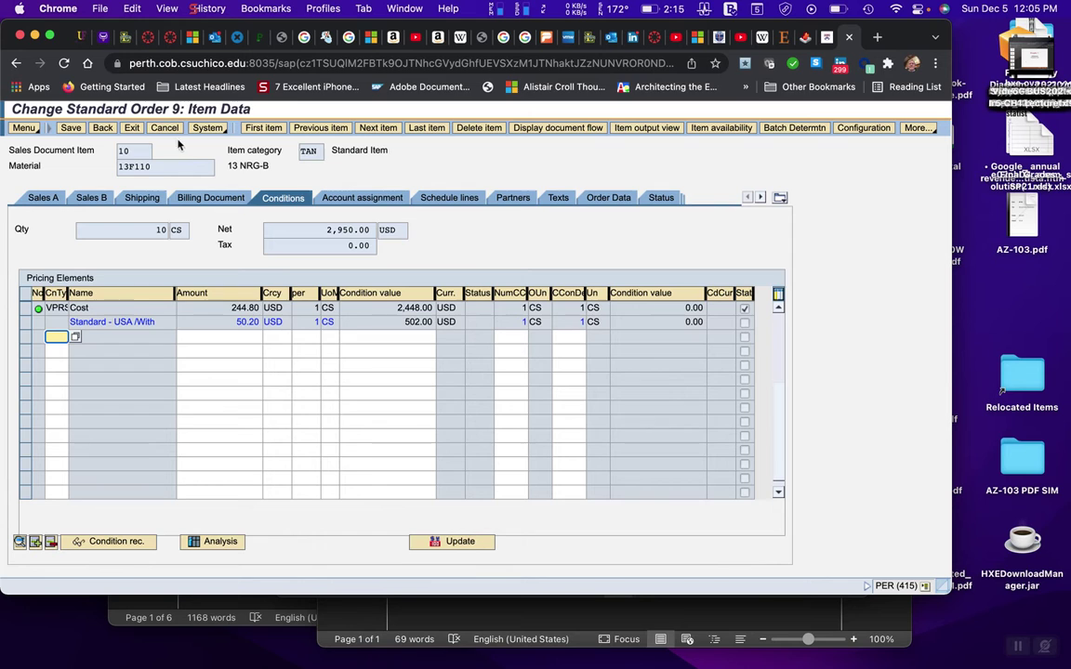
{"action": "left_click", "coordinate": [69, 129]}
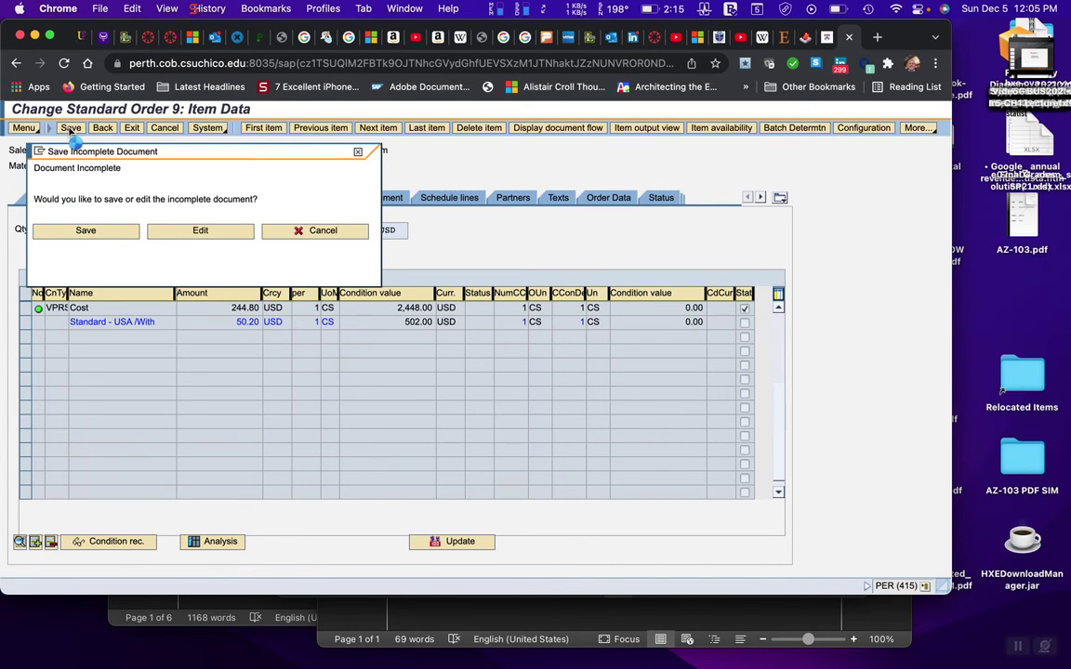
{"action": "left_click", "coordinate": [87, 230]}
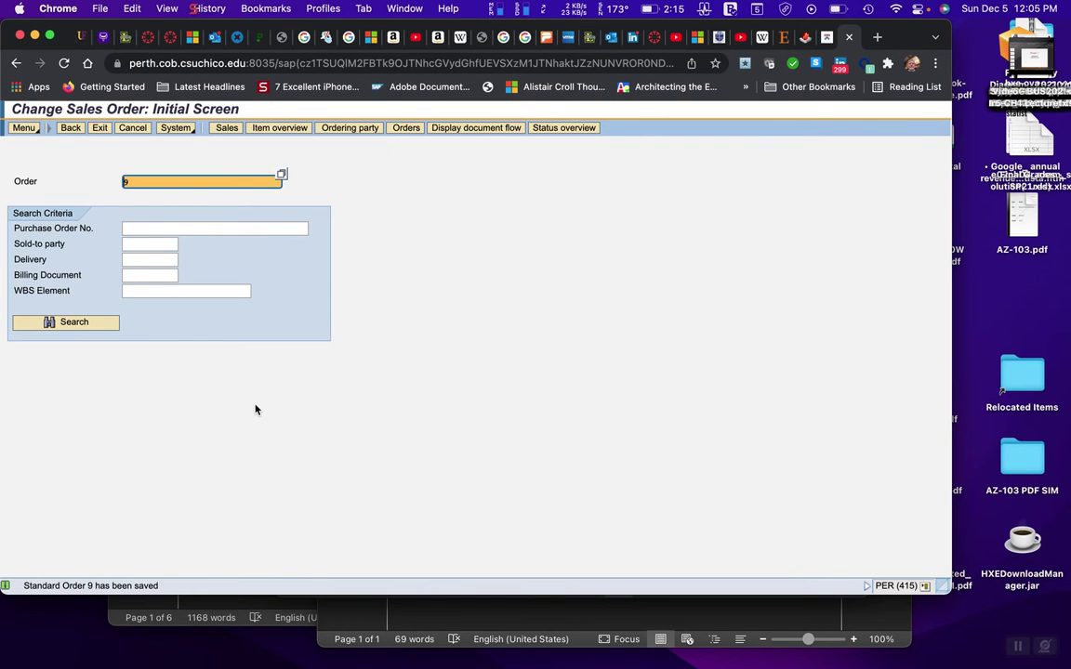
- Reopen the saved order's item pricing conditions and widen the condition type column to show the full codes
{"action": "key", "text": "Return"}
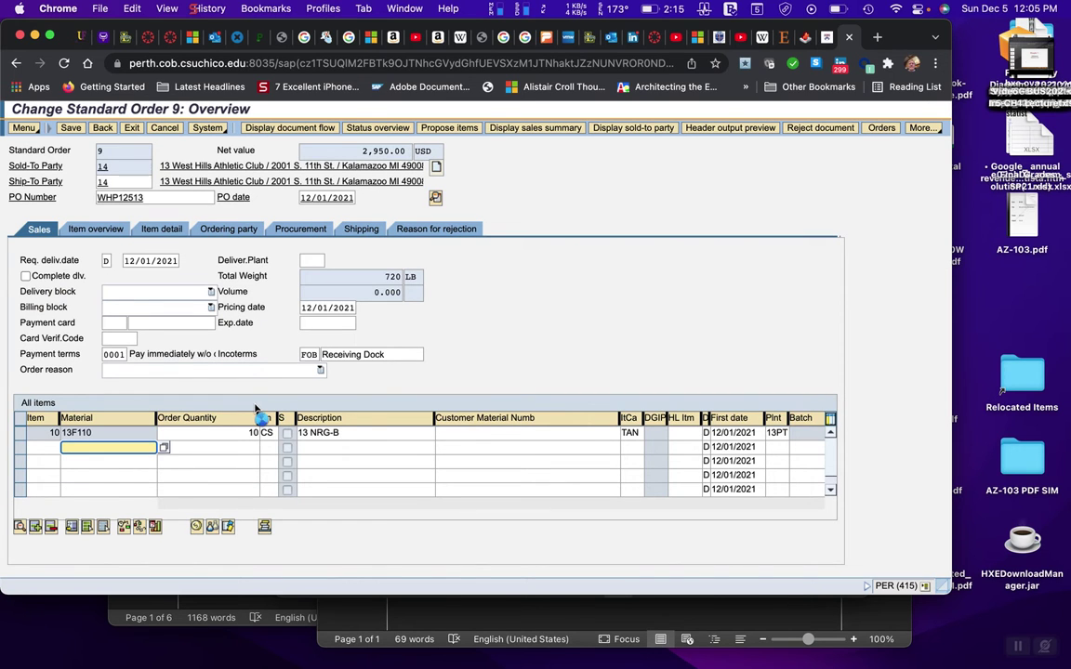
{"action": "left_click", "coordinate": [196, 527]}
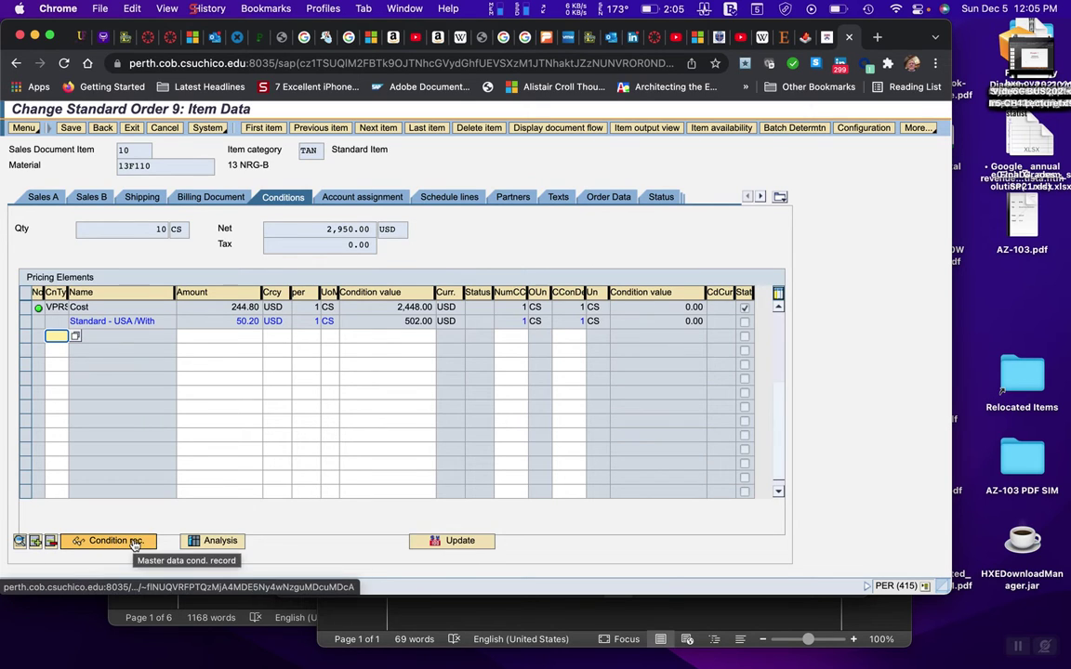
{"action": "left_click", "coordinate": [35, 322]}
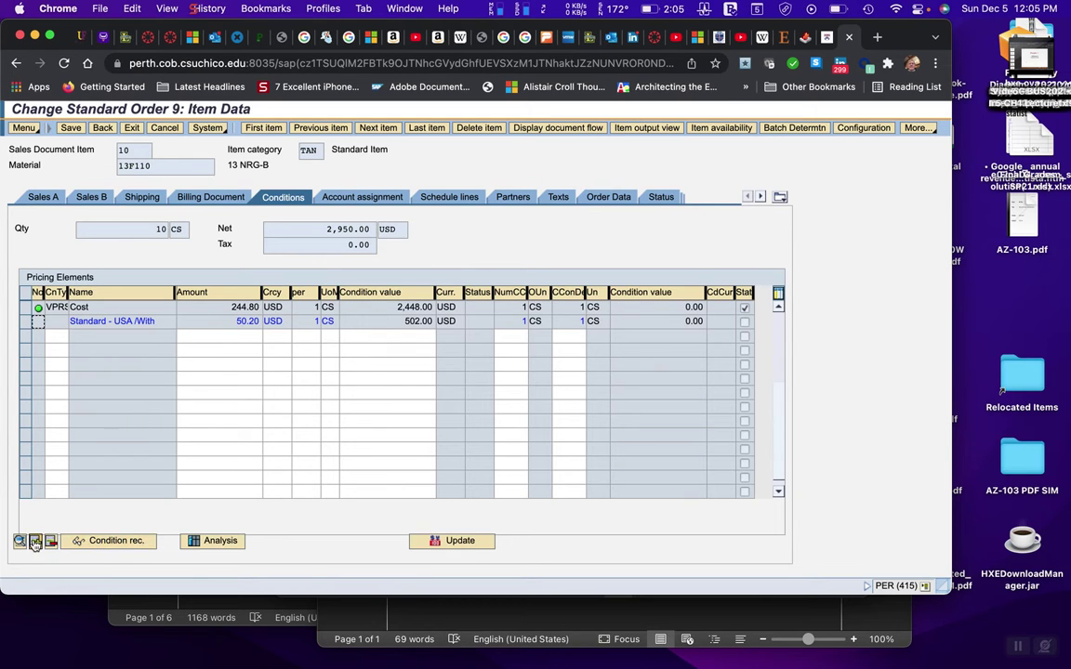
{"action": "left_click", "coordinate": [120, 542]}
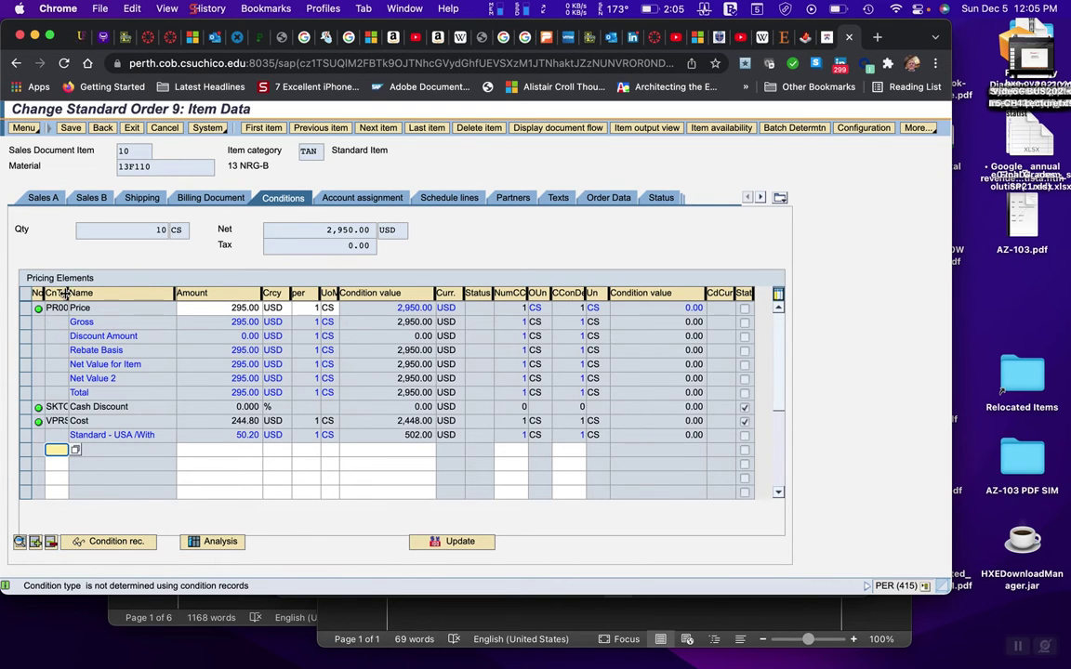
{"action": "left_click_drag", "start_coordinate": [66, 294], "coordinate": [84, 294]}
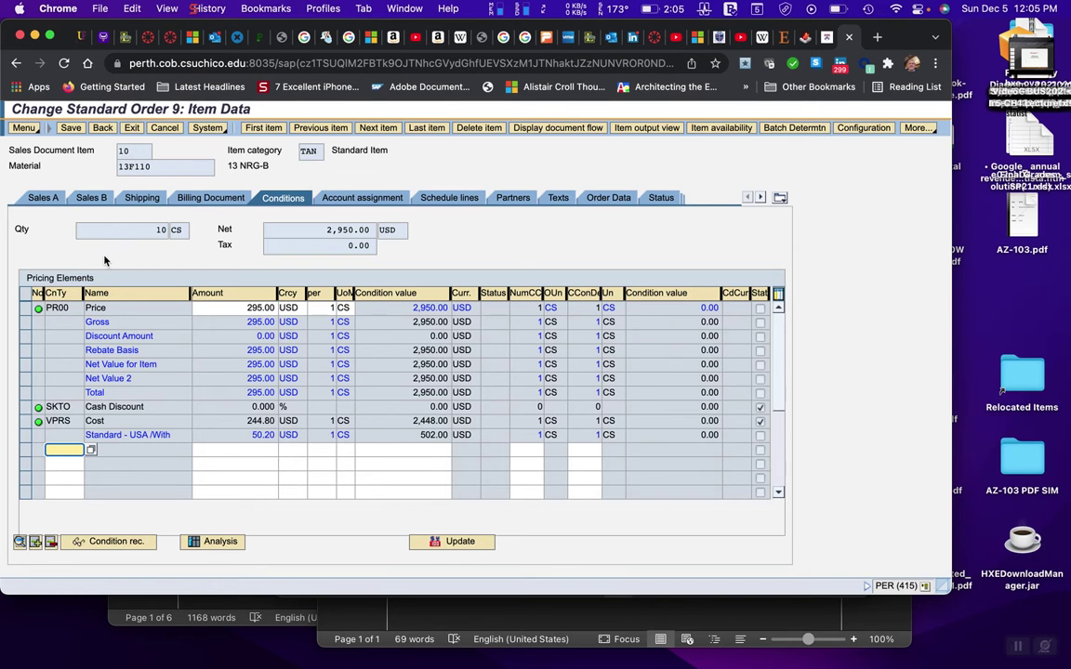
- Review the item's Sales A and Sales B data, and save and close the order
{"action": "left_click", "coordinate": [40, 199]}
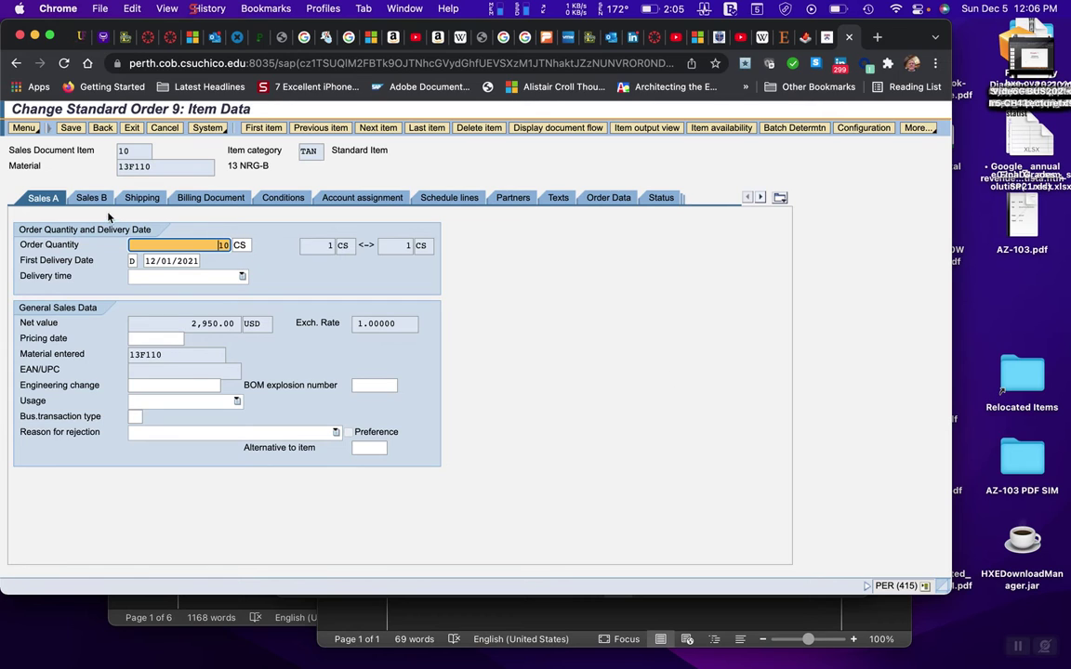
{"action": "left_click", "coordinate": [83, 199]}
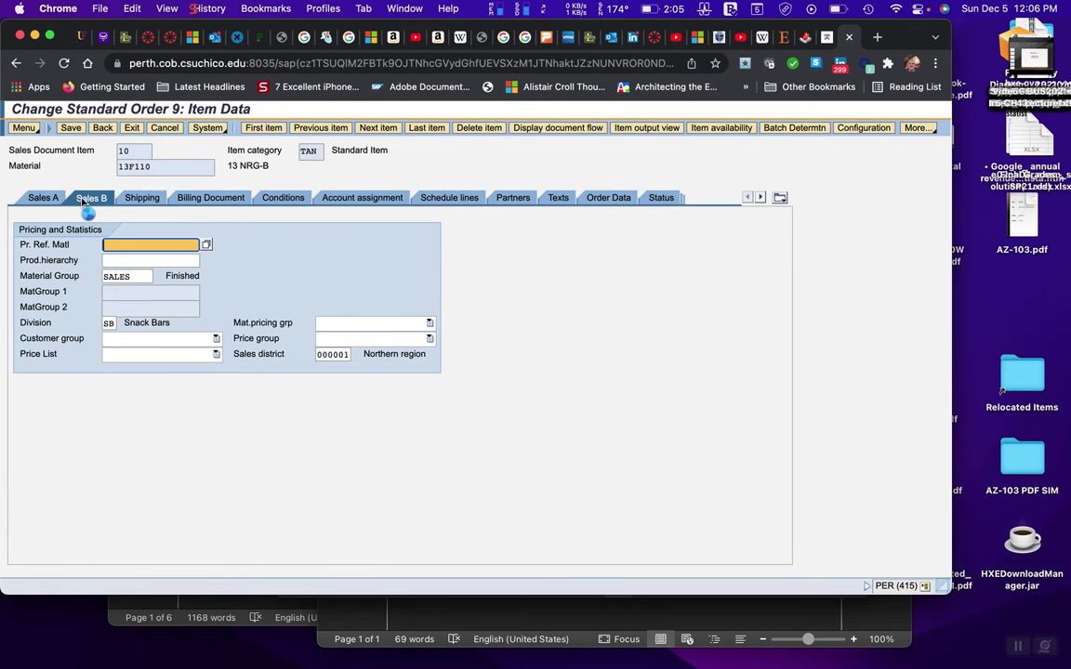
{"action": "left_click", "coordinate": [39, 197]}
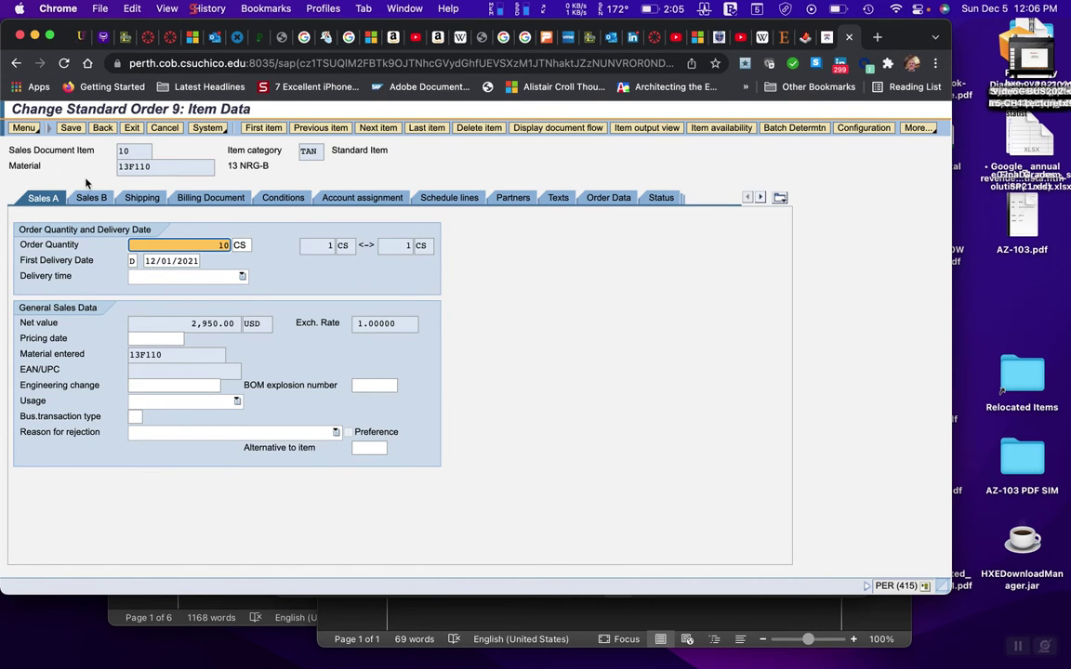
{"action": "left_click", "coordinate": [70, 129]}
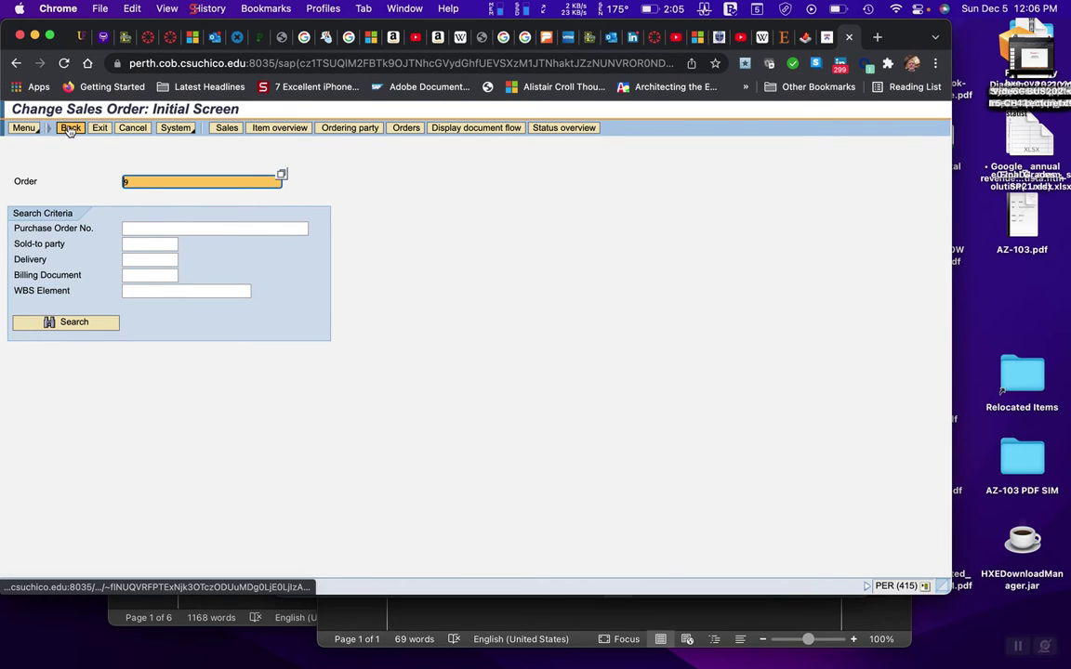
{"action": "left_click", "coordinate": [70, 129]}
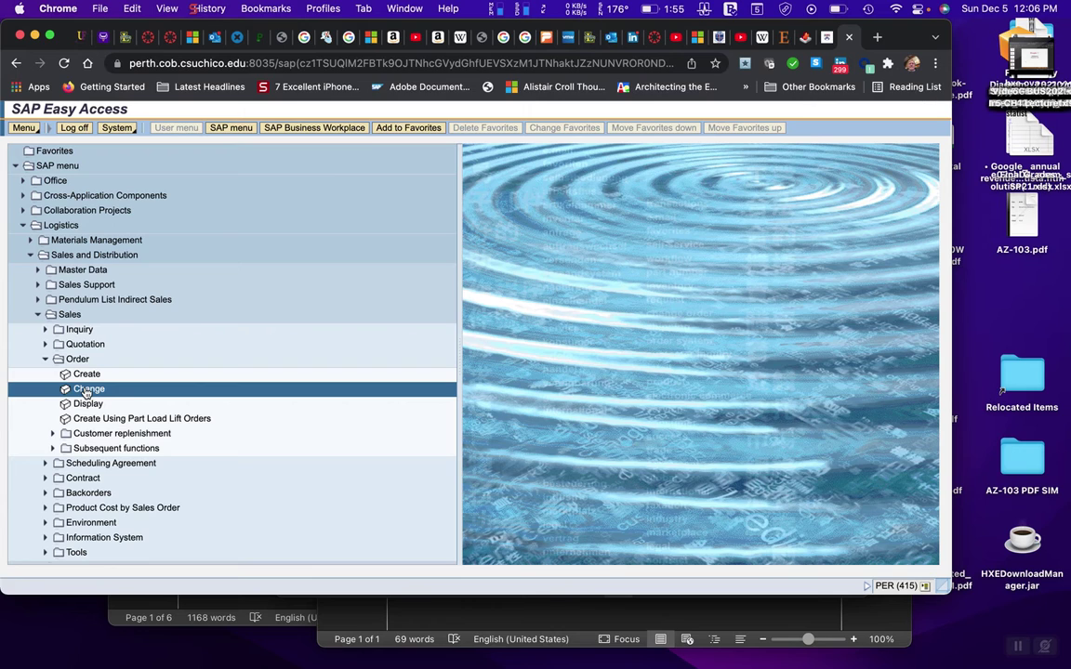
- Open the creation of a single outbound delivery with reference to a sales order, under Shipping and Transportation
{"action": "left_click", "coordinate": [45, 359]}
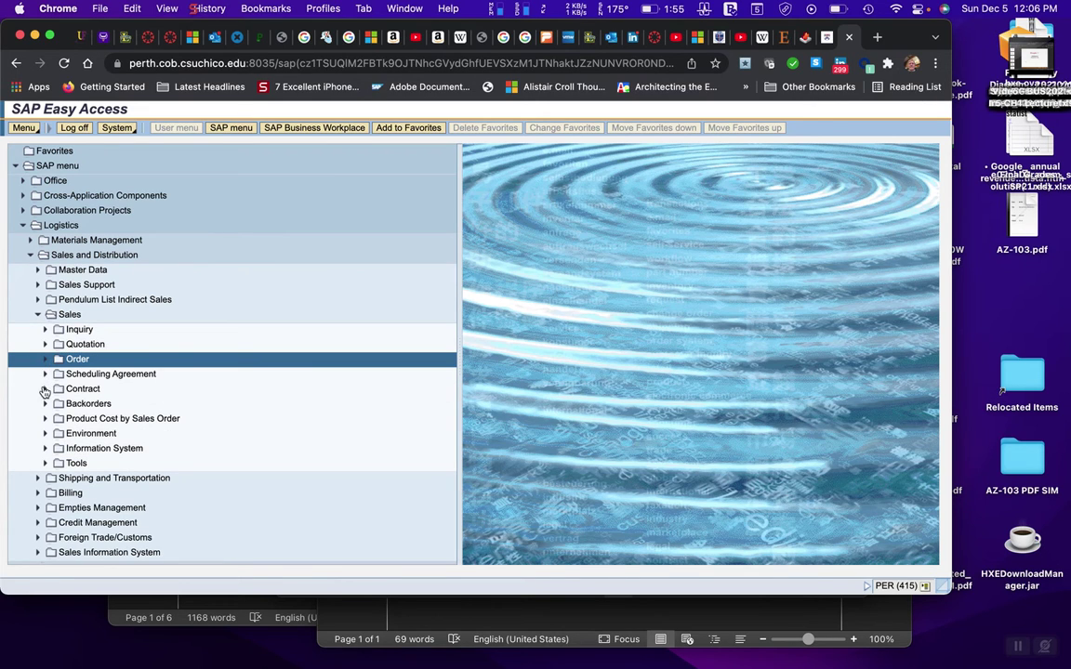
{"action": "left_click", "coordinate": [38, 315]}
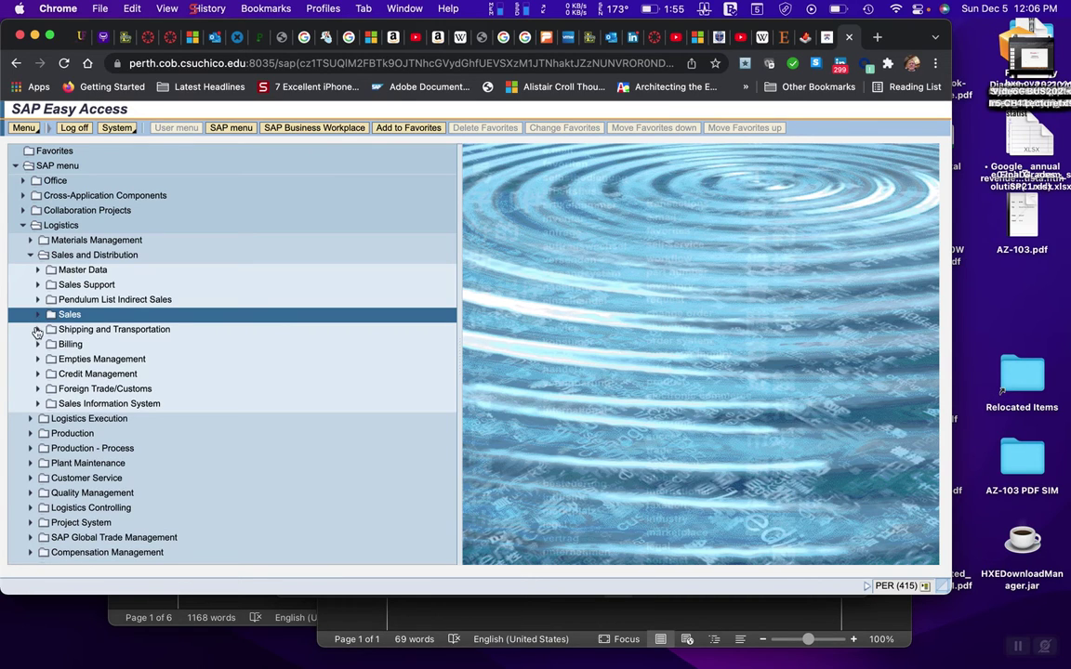
{"action": "left_click", "coordinate": [38, 329]}
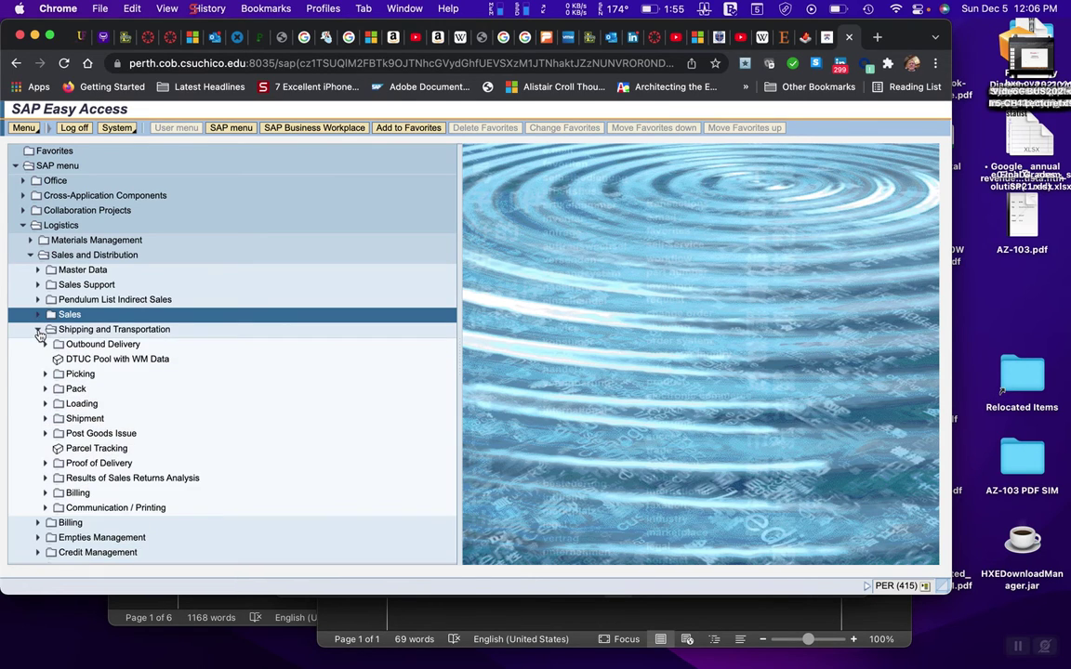
{"action": "left_click", "coordinate": [45, 345]}
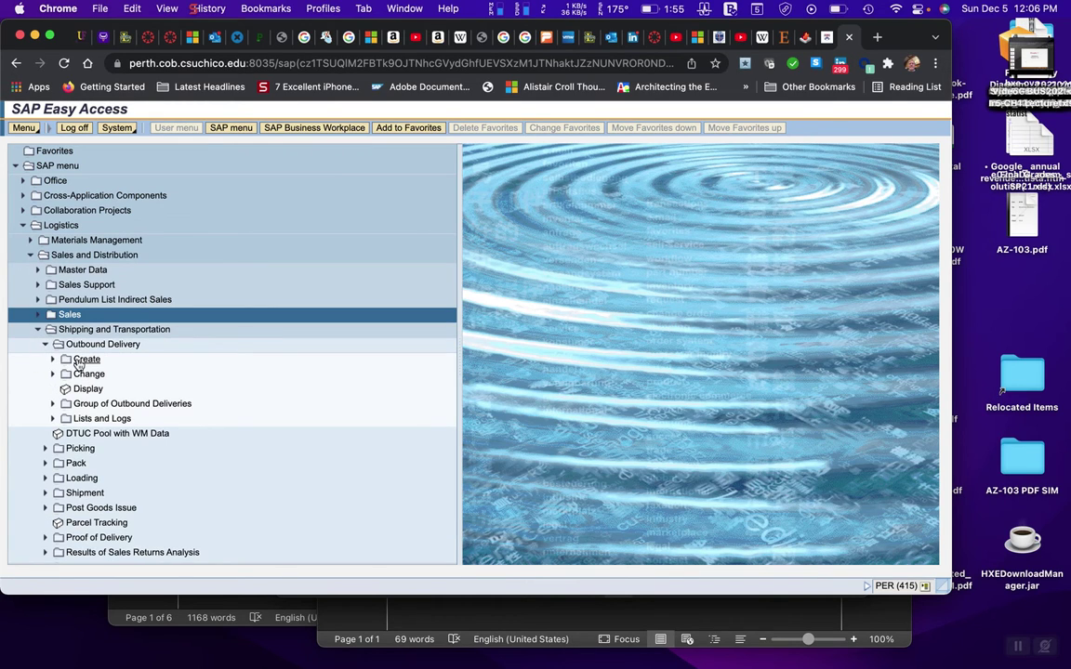
{"action": "left_click", "coordinate": [79, 362]}
{"action": "left_click", "coordinate": [53, 360]}
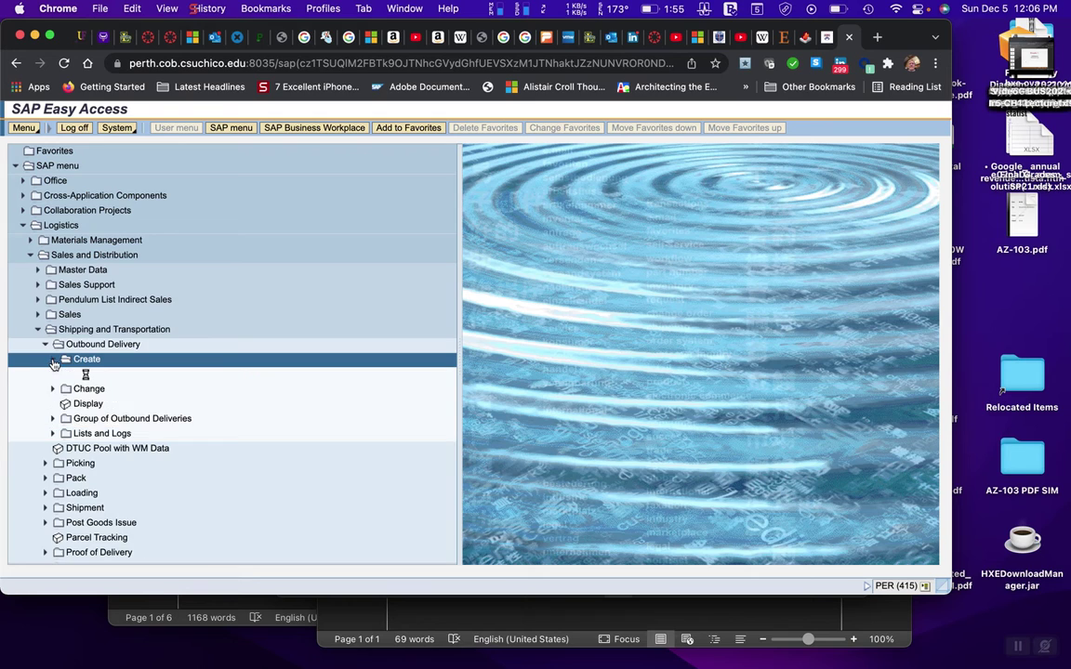
{"action": "left_click", "coordinate": [61, 373]}
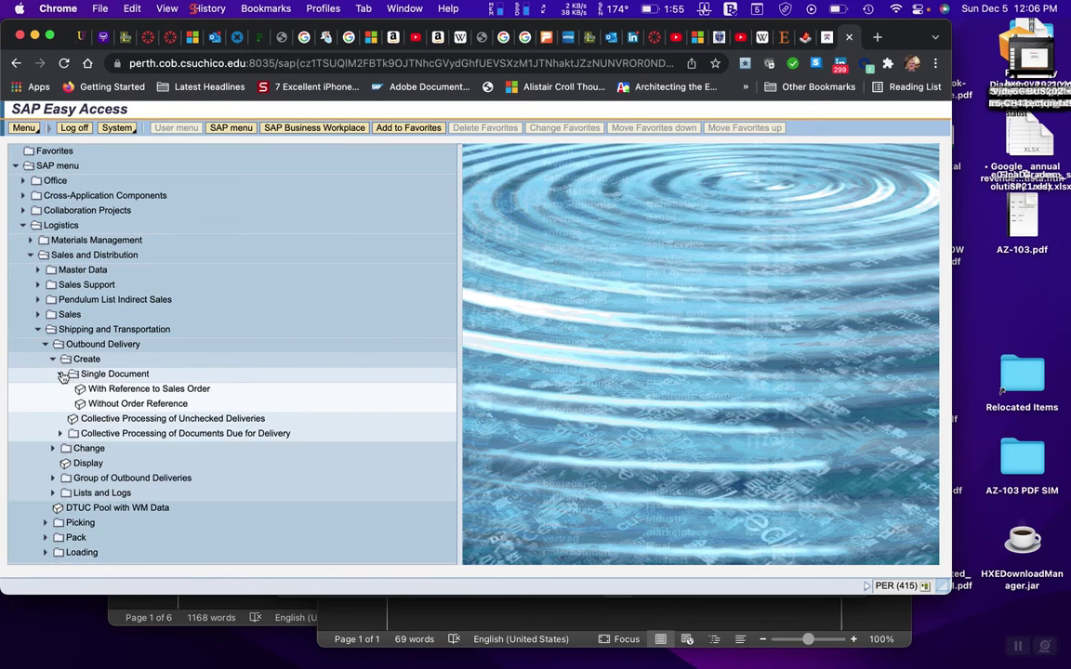
{"action": "double_click", "coordinate": [130, 389]}
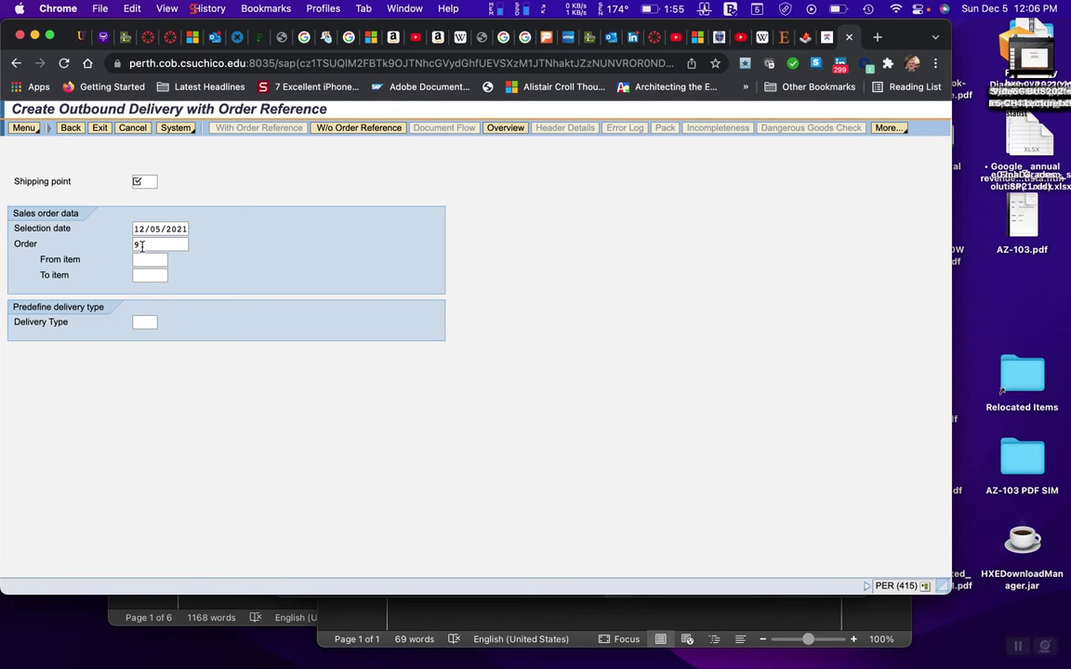
- Try to create the order's outbound delivery from shipping point 13SP, and exit the resulting log and the delivery creation
{"action": "left_click", "coordinate": [146, 182]}
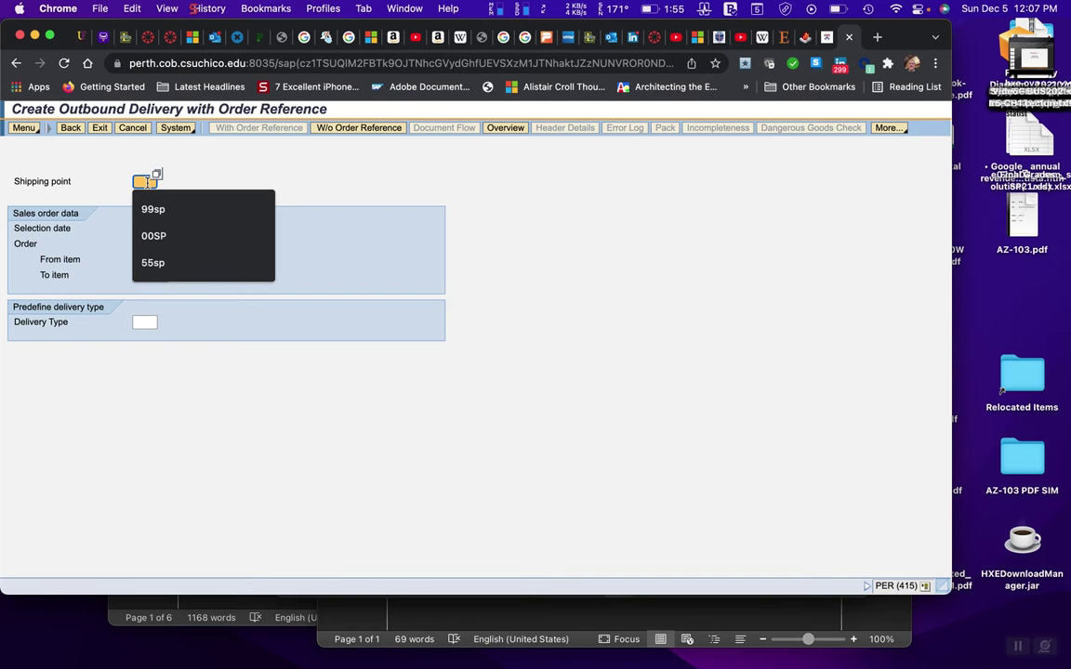
{"action": "type", "text": "13sp"}
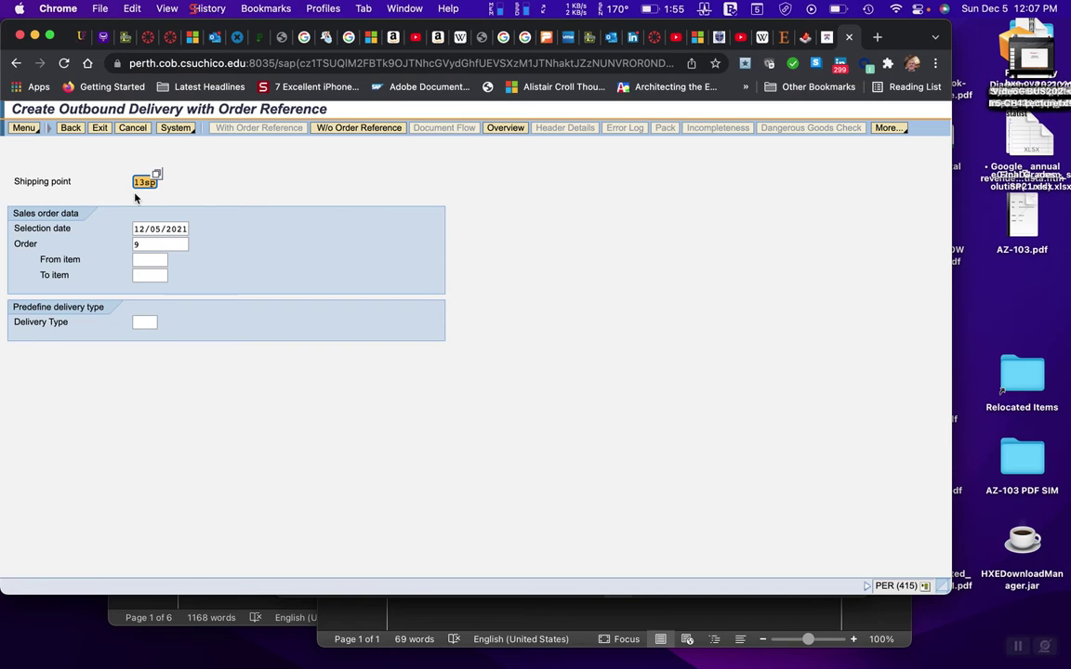
{"action": "key", "text": "Return"}
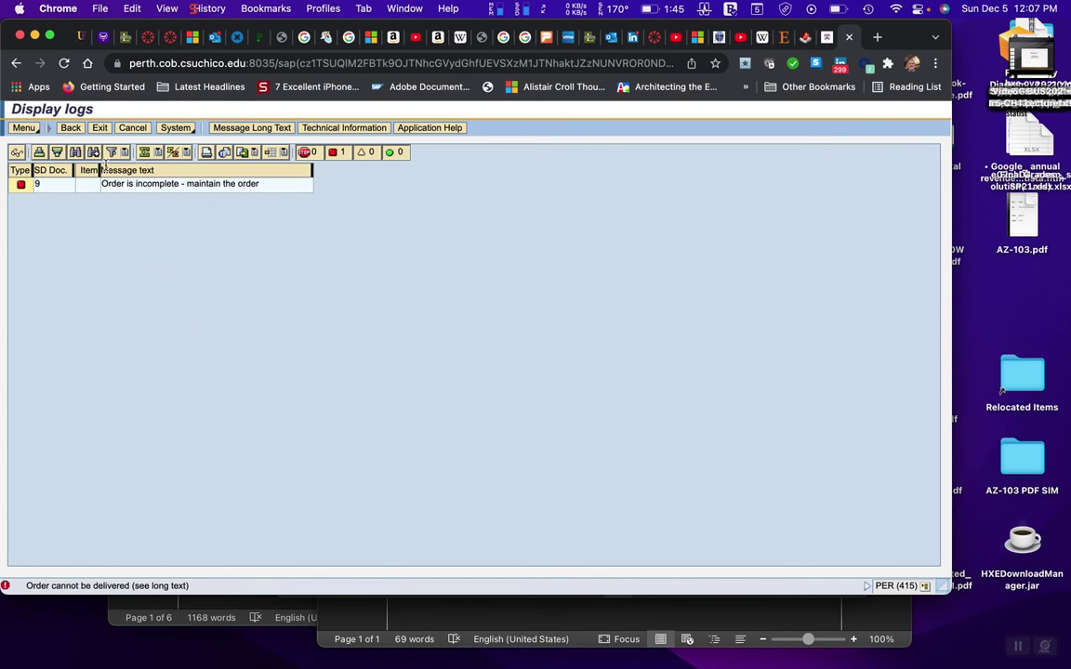
{"action": "left_click", "coordinate": [101, 129]}
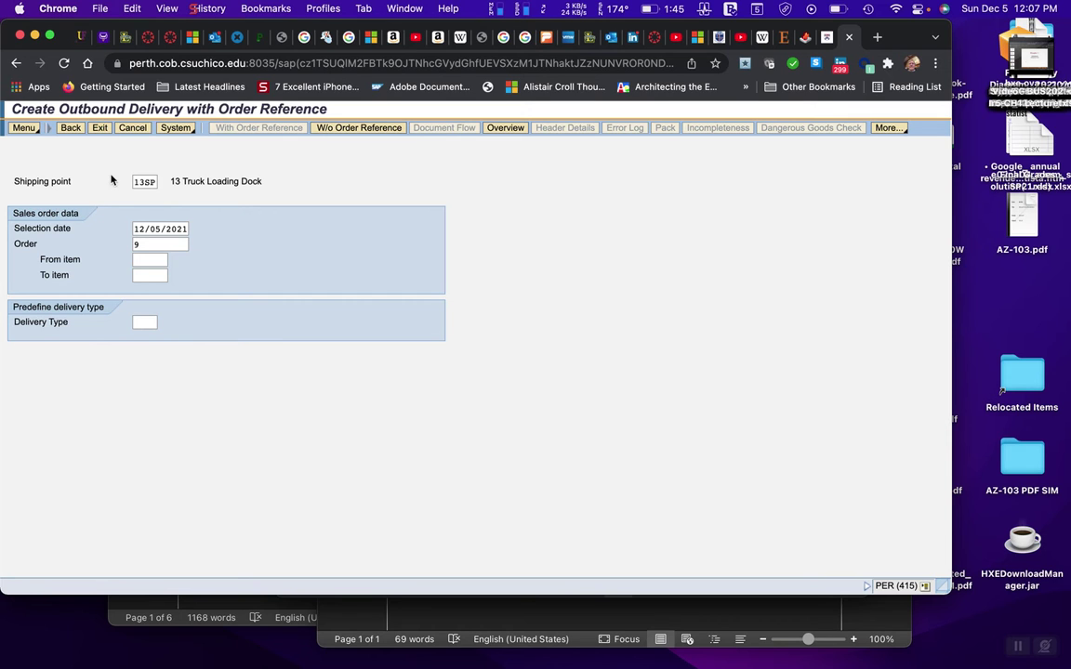
{"action": "left_click", "coordinate": [100, 127]}
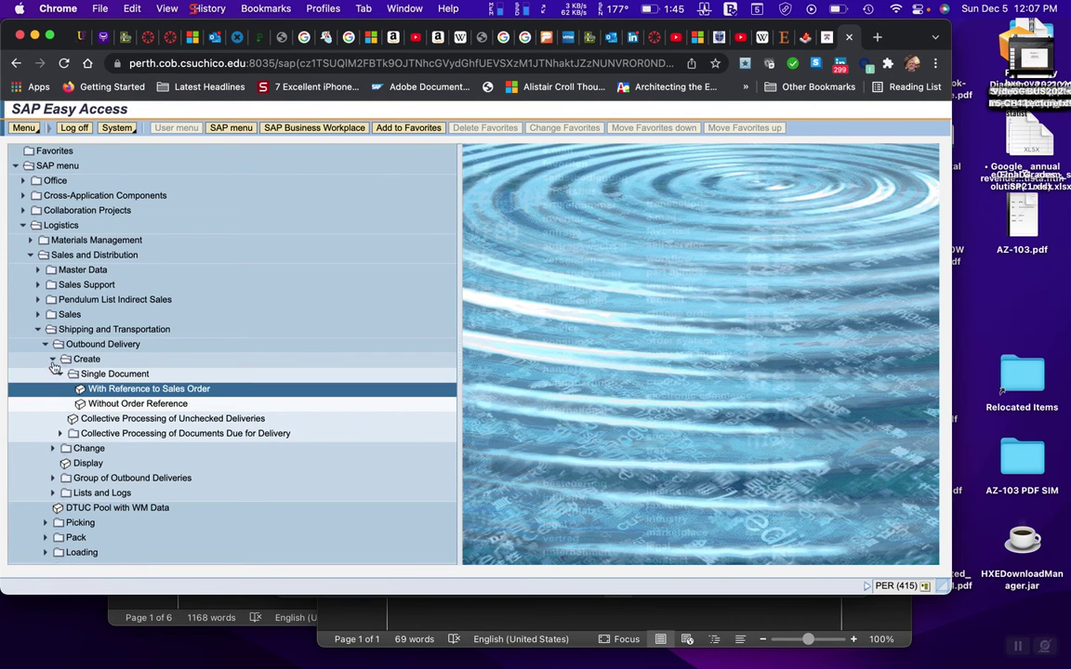
- Reopen the standard sales order in change mode from the Sales order functions
{"action": "left_click", "coordinate": [38, 330]}
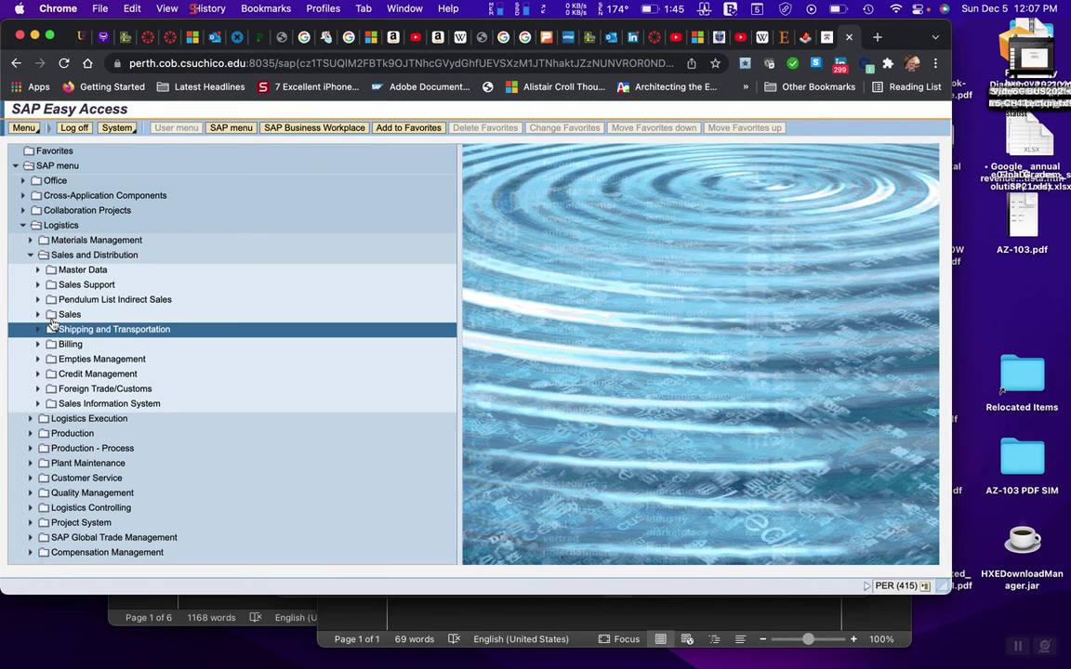
{"action": "left_click", "coordinate": [38, 315]}
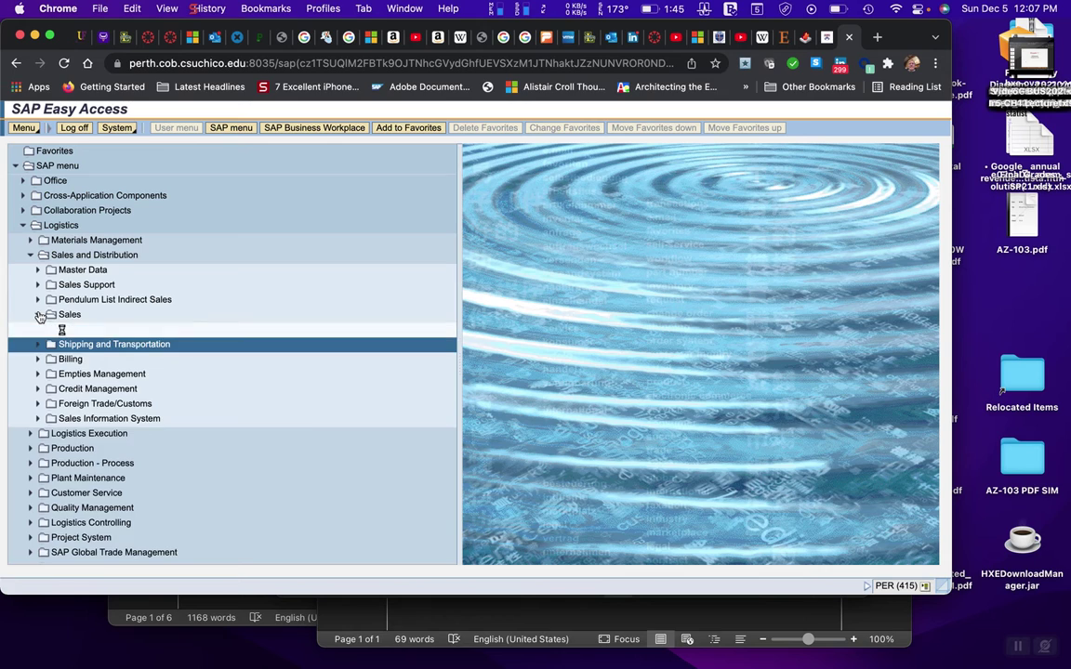
{"action": "left_click", "coordinate": [45, 359]}
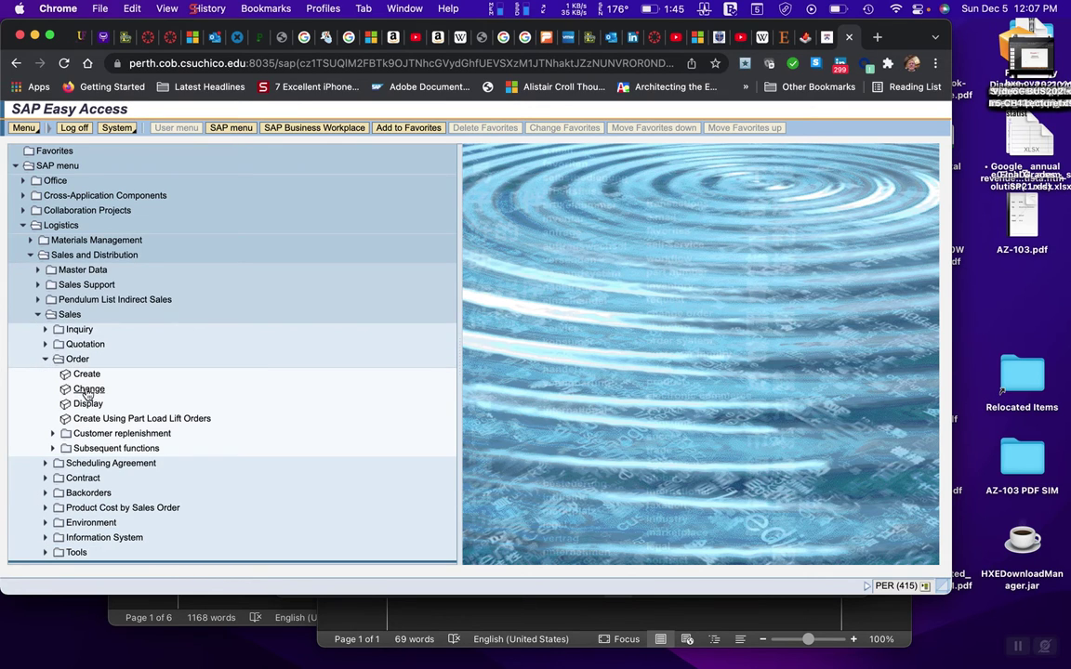
{"action": "left_click", "coordinate": [89, 391]}
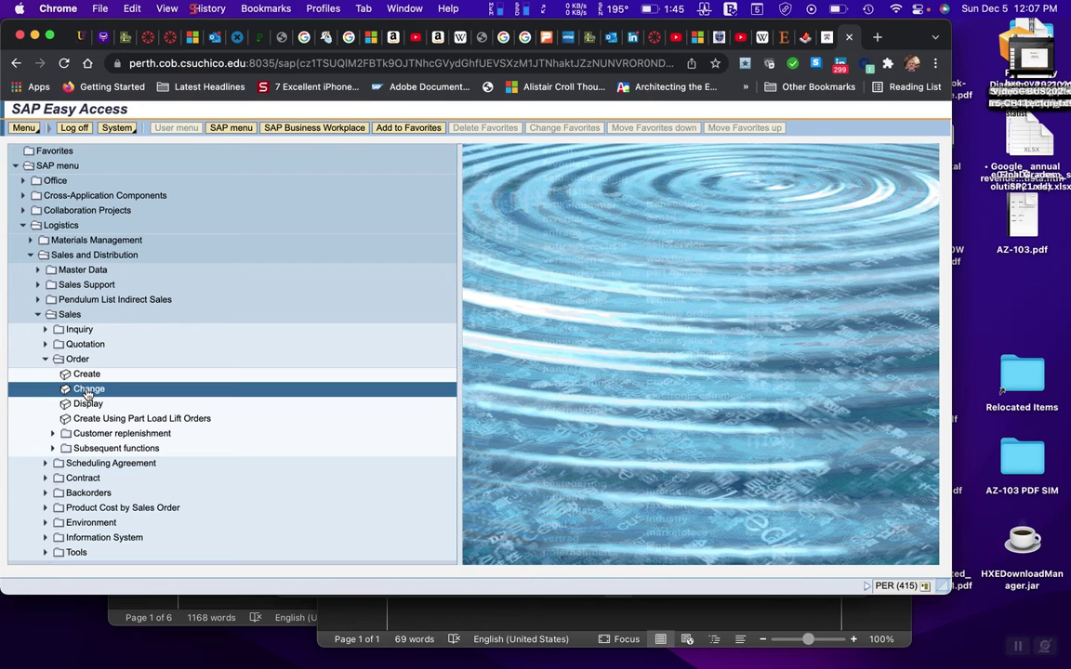
{"action": "double_click", "coordinate": [88, 390]}
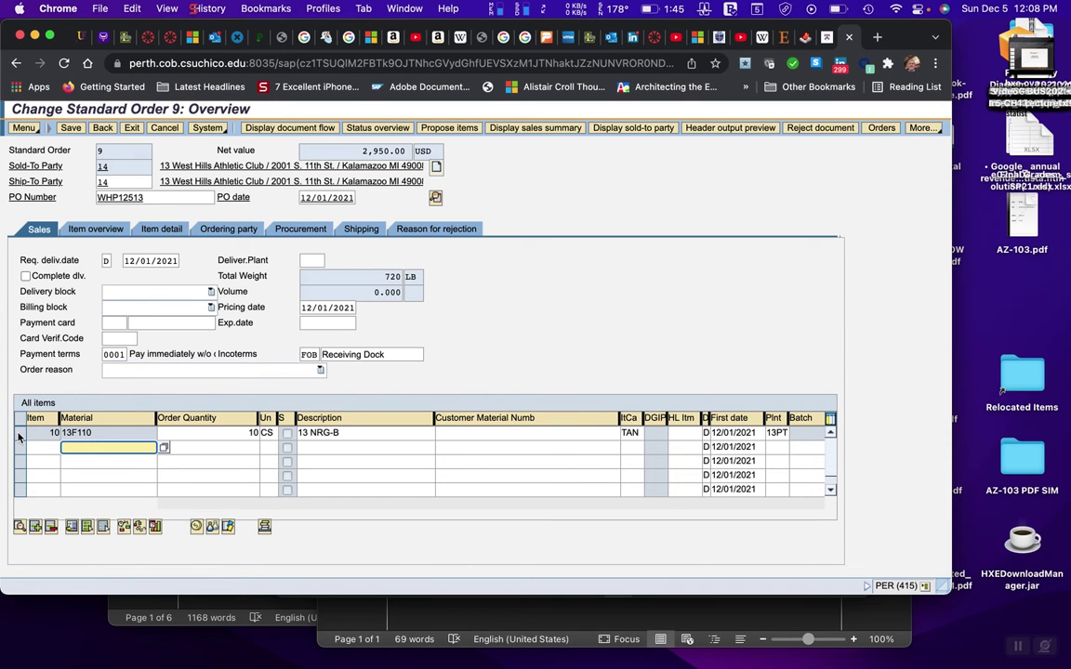
- Delete item 10, material 13F110, from the standard order and confirm the deletion
{"action": "left_click", "coordinate": [19, 437]}
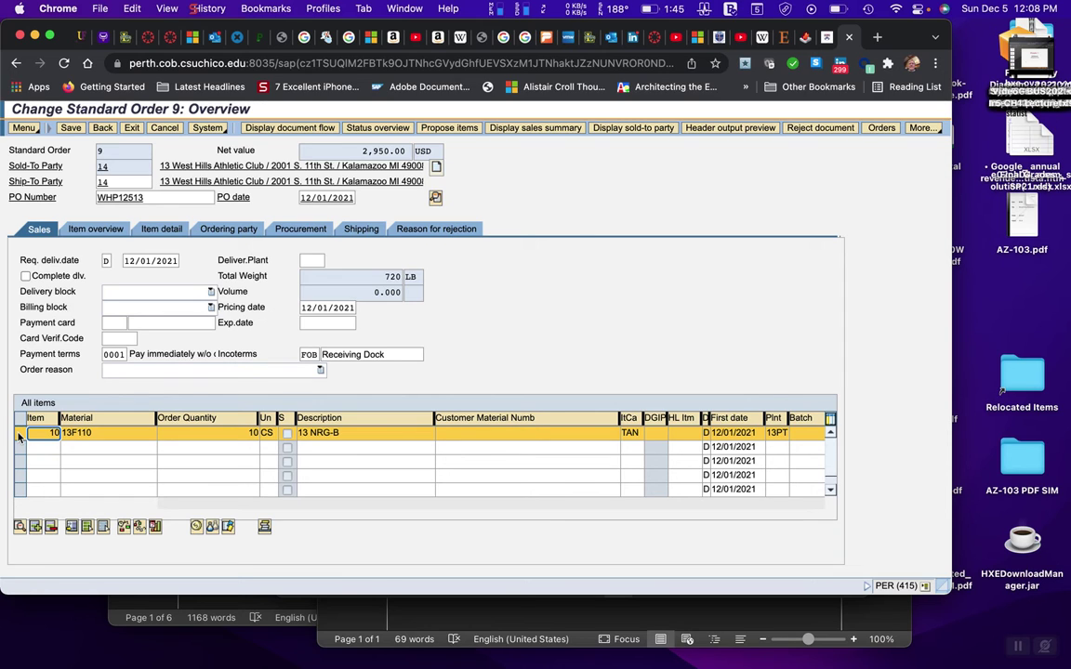
{"action": "left_click", "coordinate": [18, 434]}
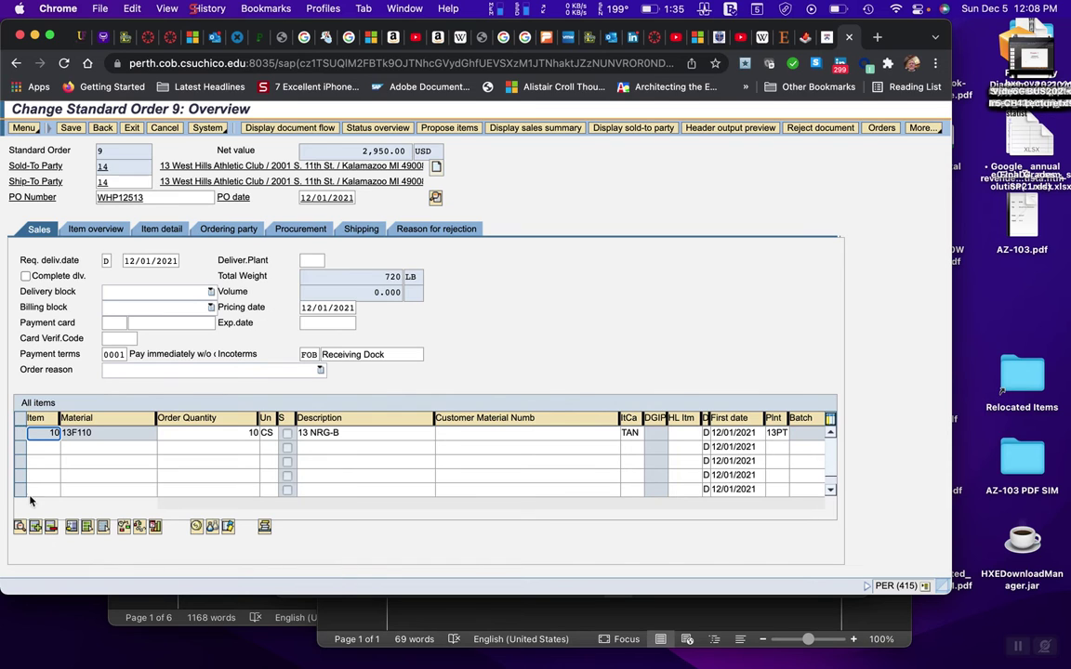
{"action": "left_click", "coordinate": [50, 527]}
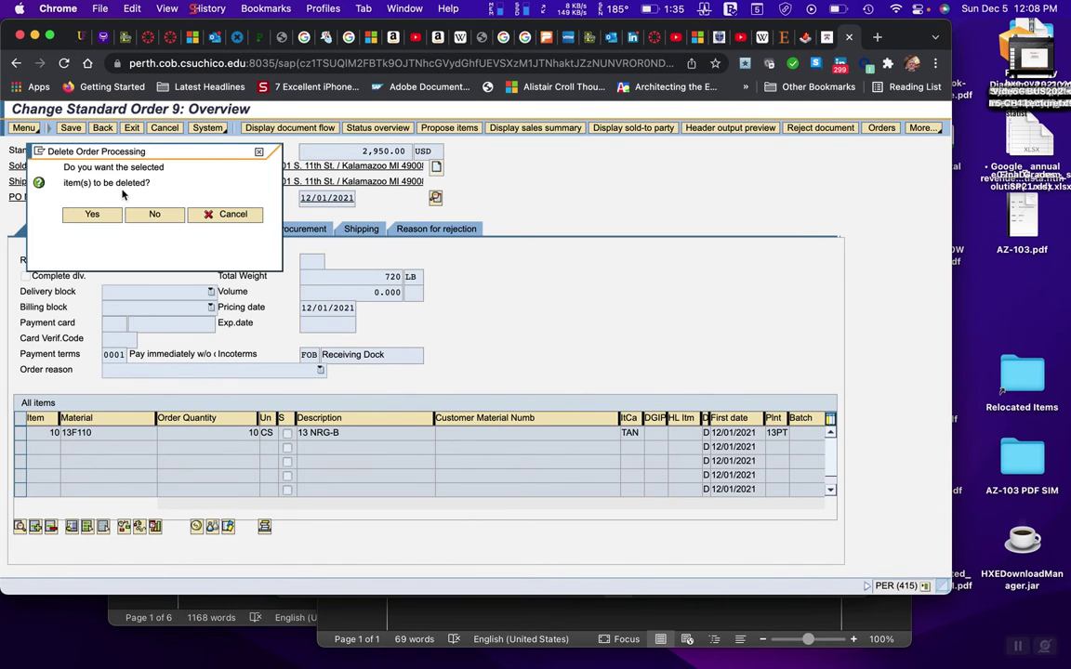
{"action": "left_click", "coordinate": [93, 213]}
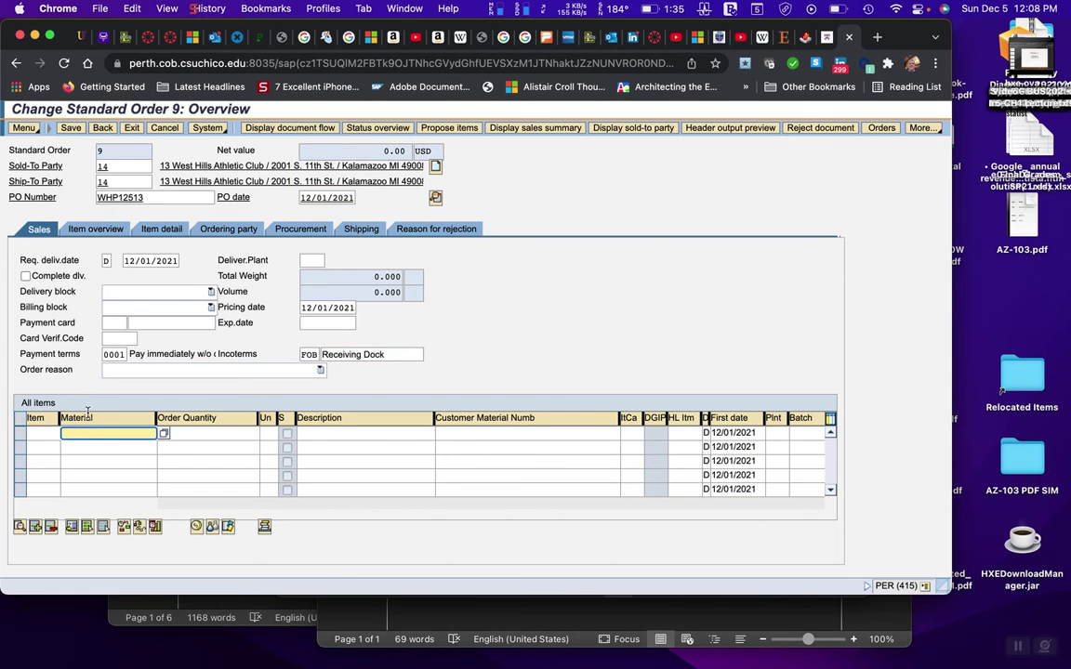
- Add material 13F110 back to the order with a quantity of 10, and save and exit the order
{"action": "left_click", "coordinate": [109, 433]}
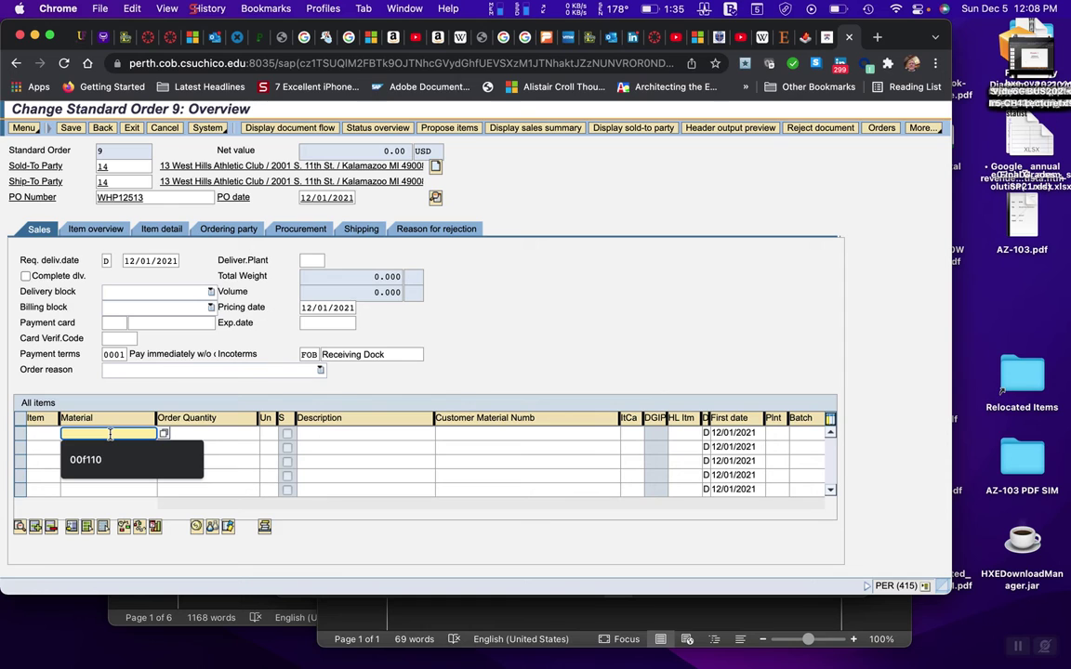
{"action": "type", "text": "13"}
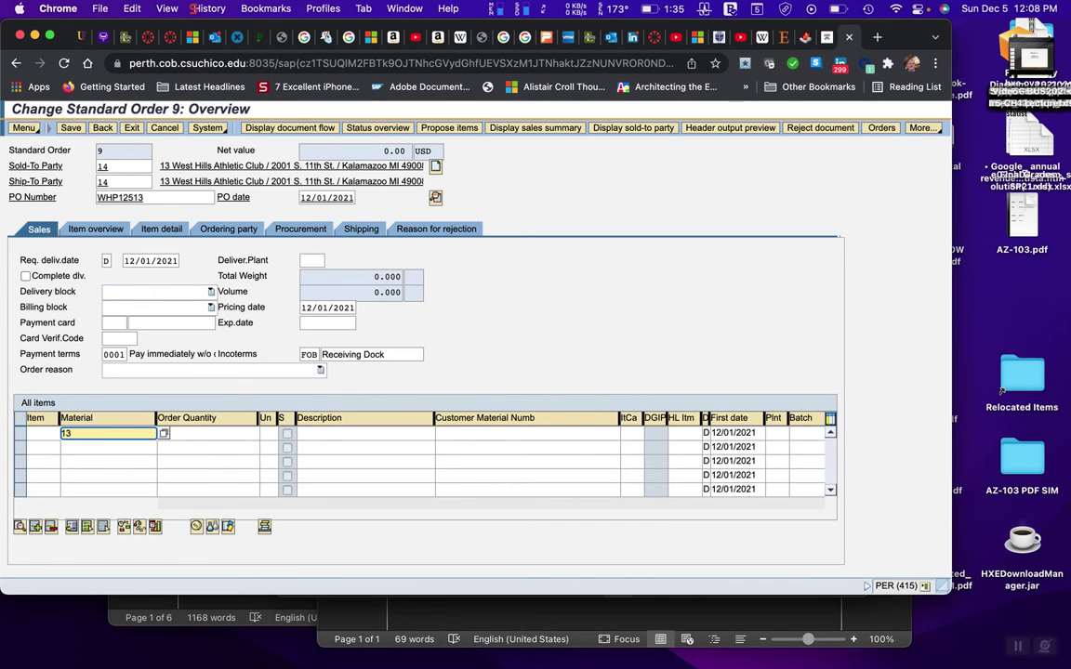
{"action": "type", "text": "f110"}
{"action": "key", "text": "Return"}
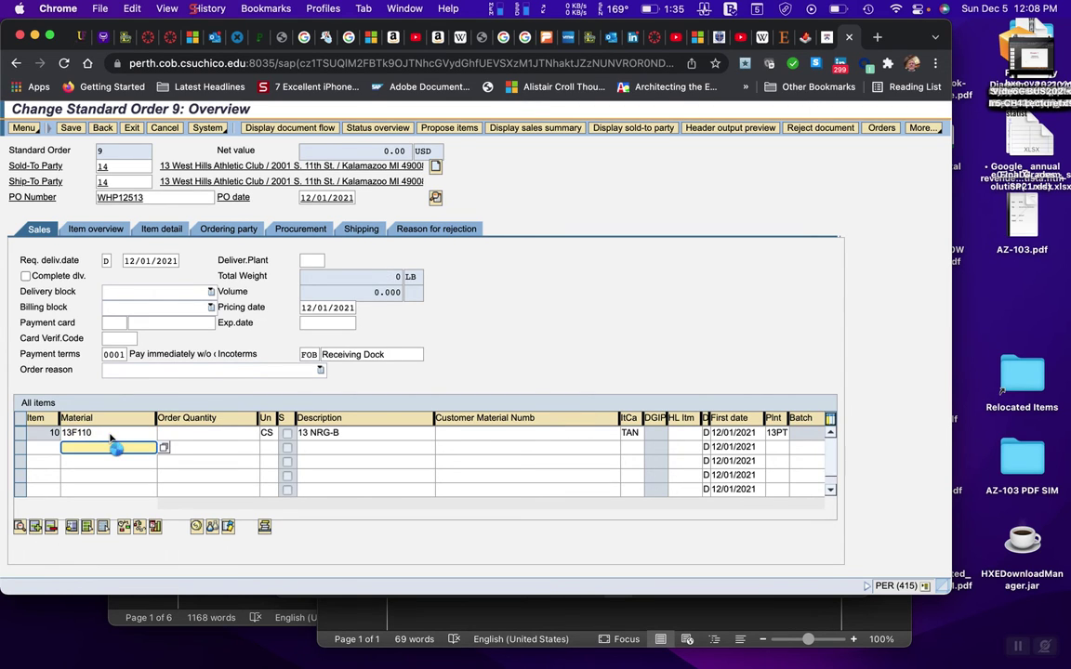
{"action": "left_click", "coordinate": [217, 433]}
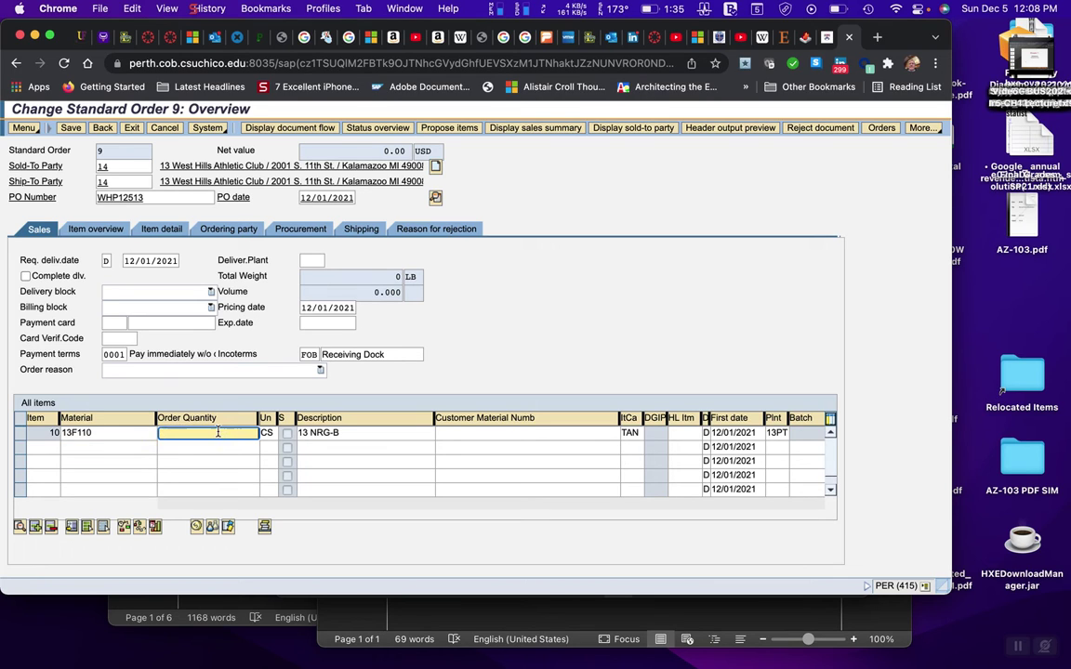
{"action": "type", "text": "10"}
{"action": "key", "text": "Return"}
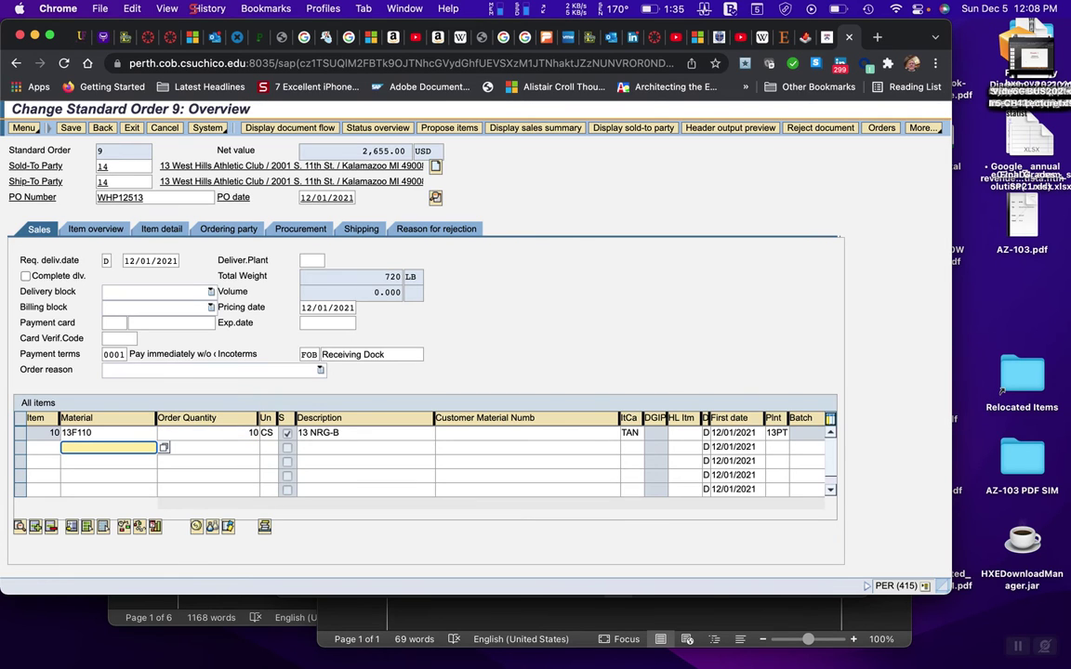
{"action": "left_click", "coordinate": [71, 128]}
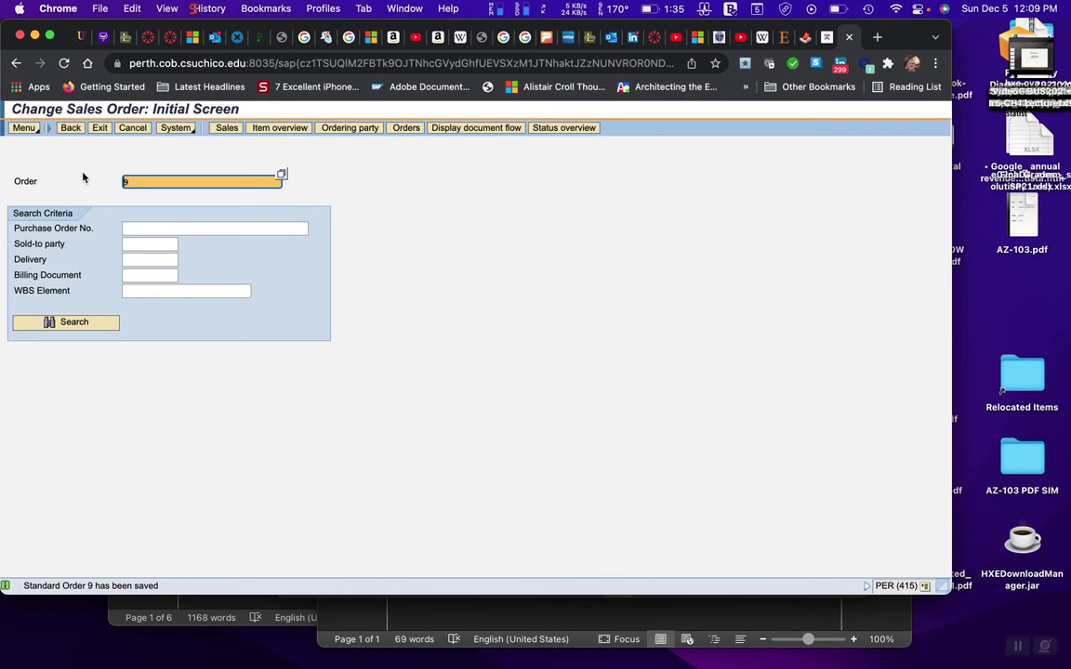
{"action": "left_click", "coordinate": [100, 129]}
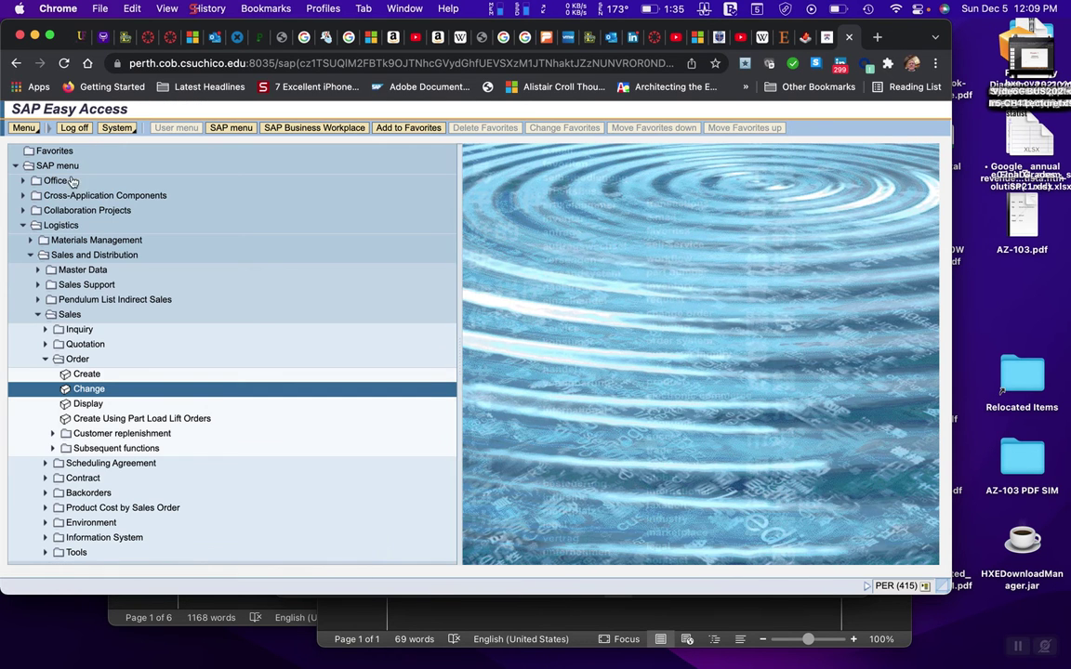
- Create a single outbound delivery with reference to the saved sales order, using shipping point 13SP
{"action": "left_click", "coordinate": [46, 359]}
{"action": "left_click", "coordinate": [38, 477]}
{"action": "scroll", "coordinate": [206, 444], "scroll_direction": "down", "scroll_amount": 1}
{"action": "scroll", "coordinate": [205, 445], "scroll_direction": "down", "scroll_amount": 1}
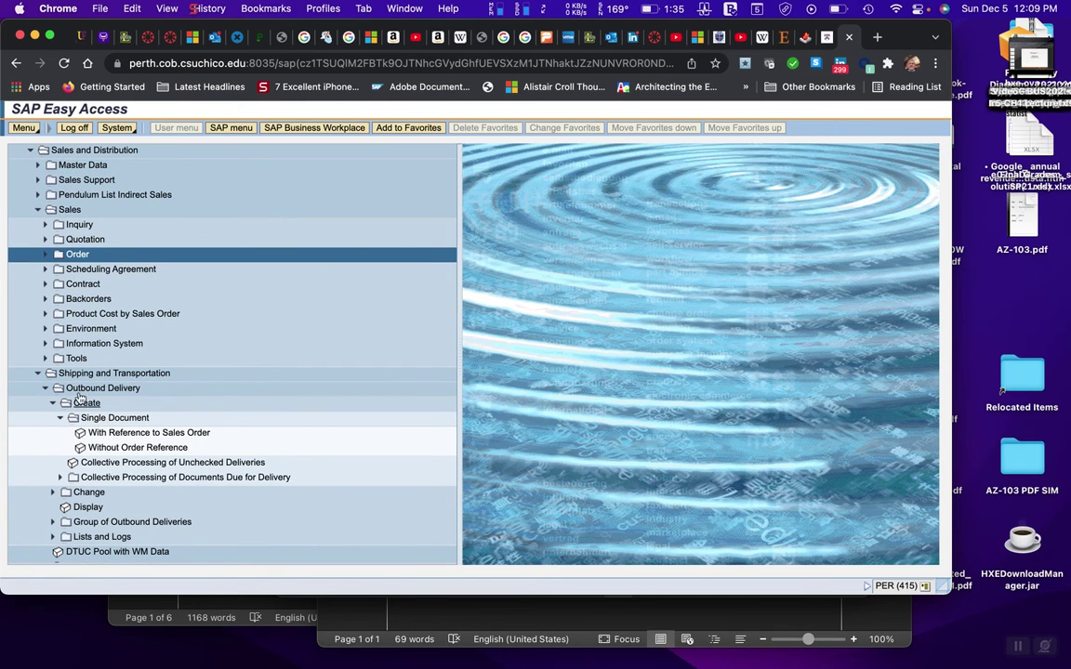
{"action": "left_click", "coordinate": [129, 434]}
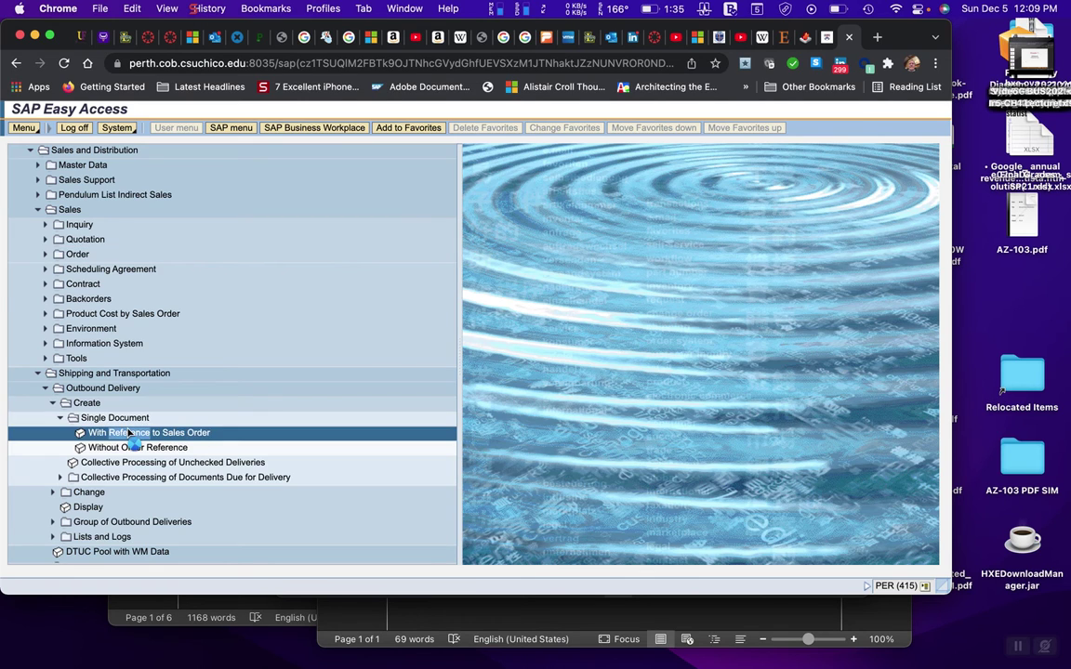
{"action": "double_click", "coordinate": [129, 434]}
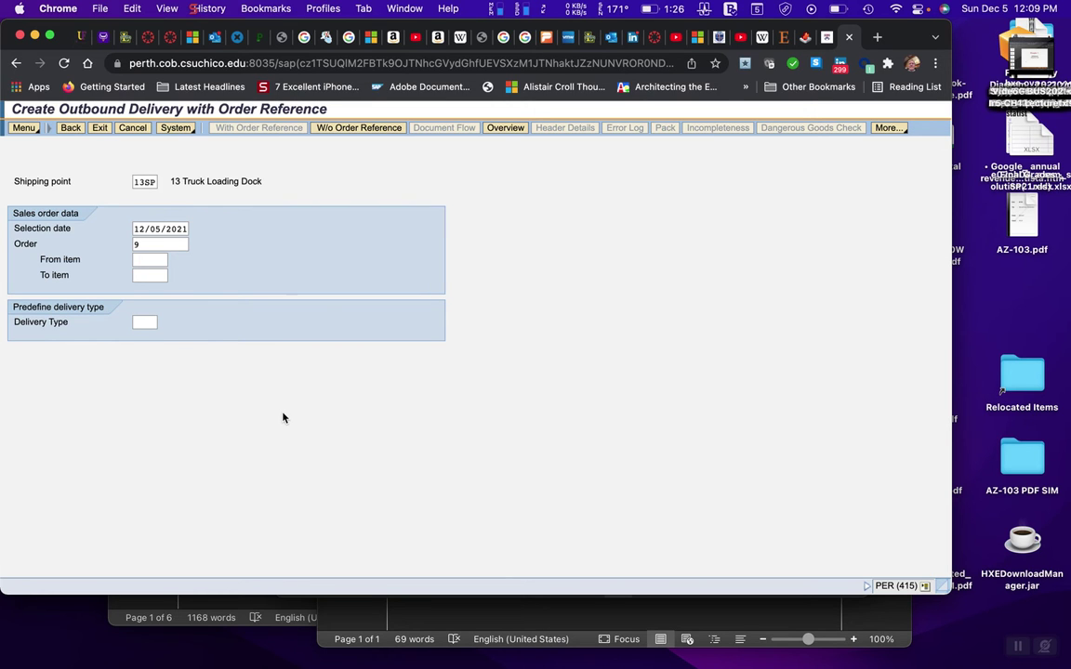
{"action": "key", "text": "Return"}
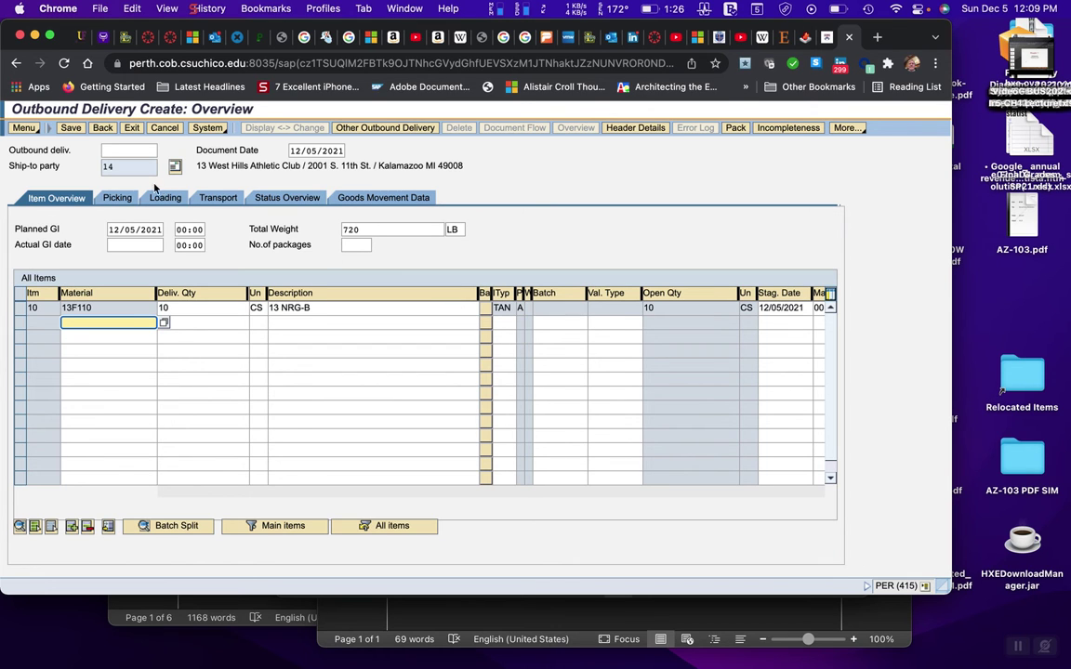
- Pick item 10, material 13F110, from storage location 300 with a picked quantity of 10, and save the outbound delivery
{"action": "left_click", "coordinate": [117, 198]}
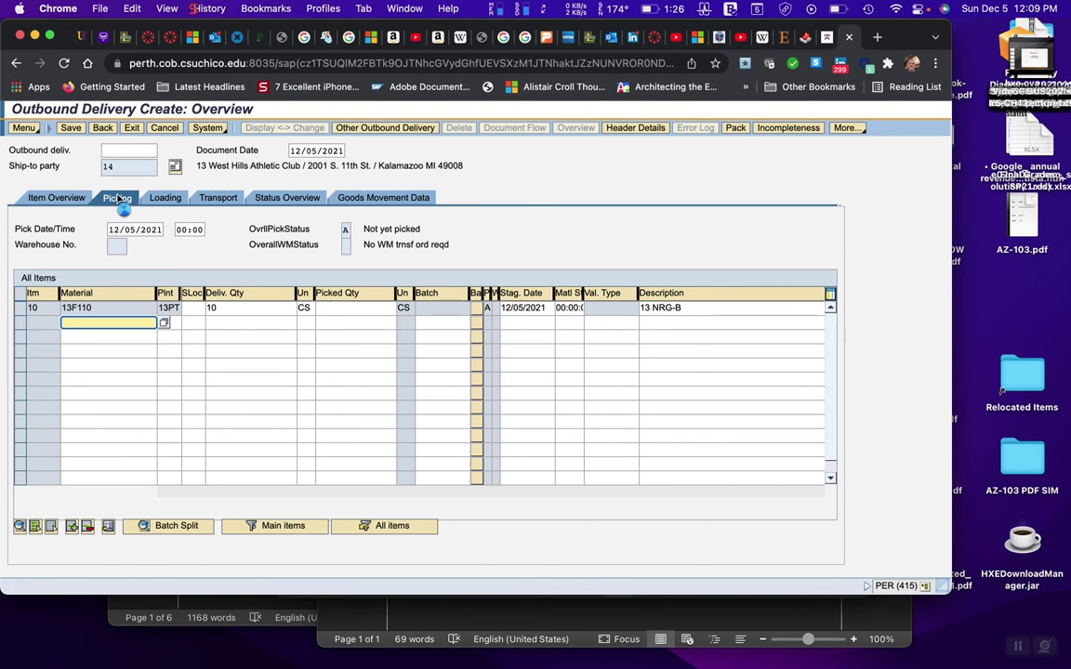
{"action": "left_click", "coordinate": [191, 307]}
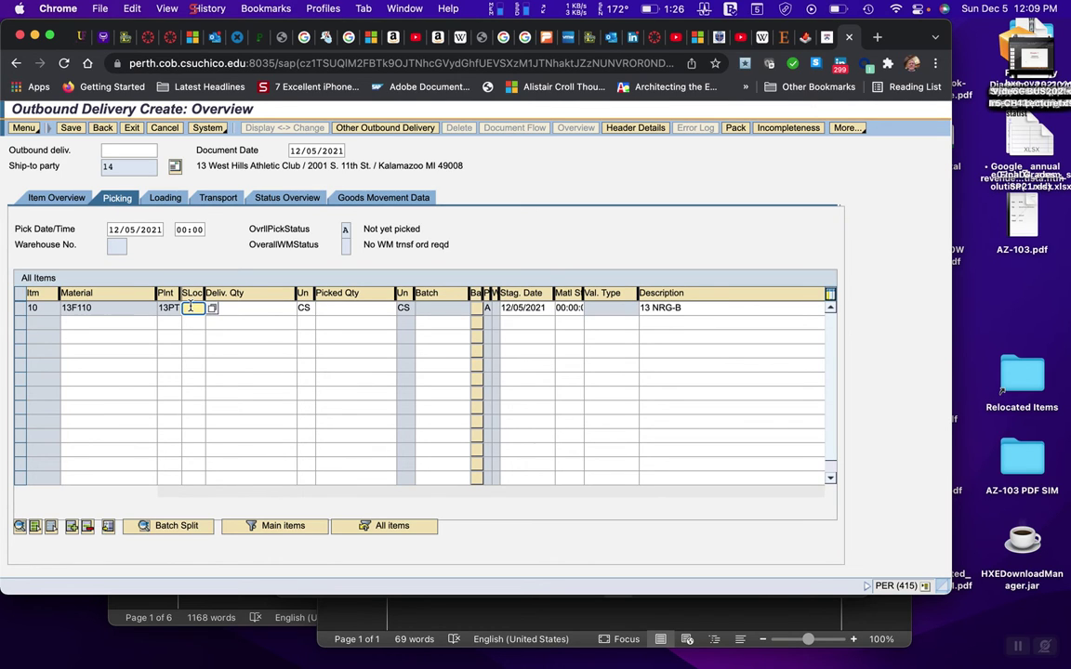
{"action": "type", "text": "300"}
{"action": "left_click", "coordinate": [354, 310]}
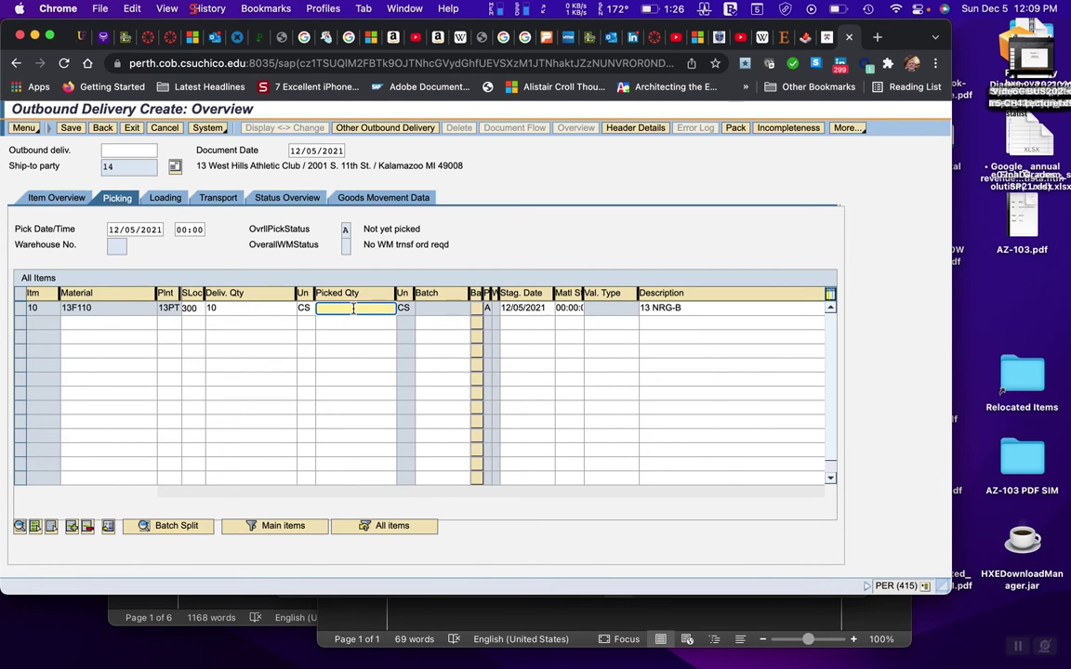
{"action": "type", "text": "10"}
{"action": "key", "text": "Return"}
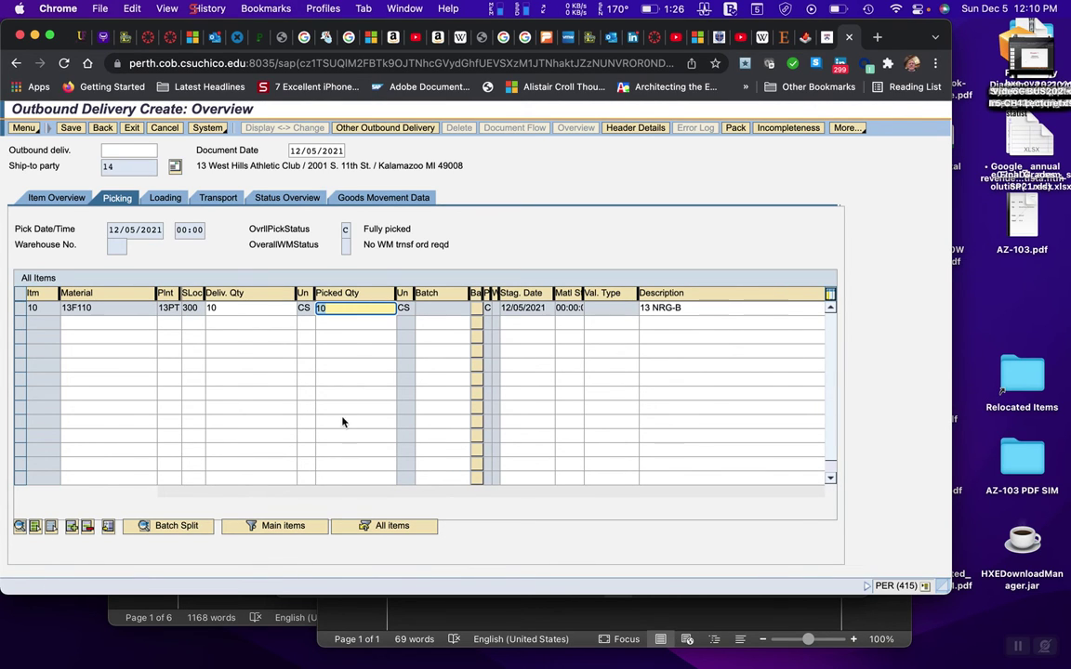
{"action": "left_click", "coordinate": [70, 128]}
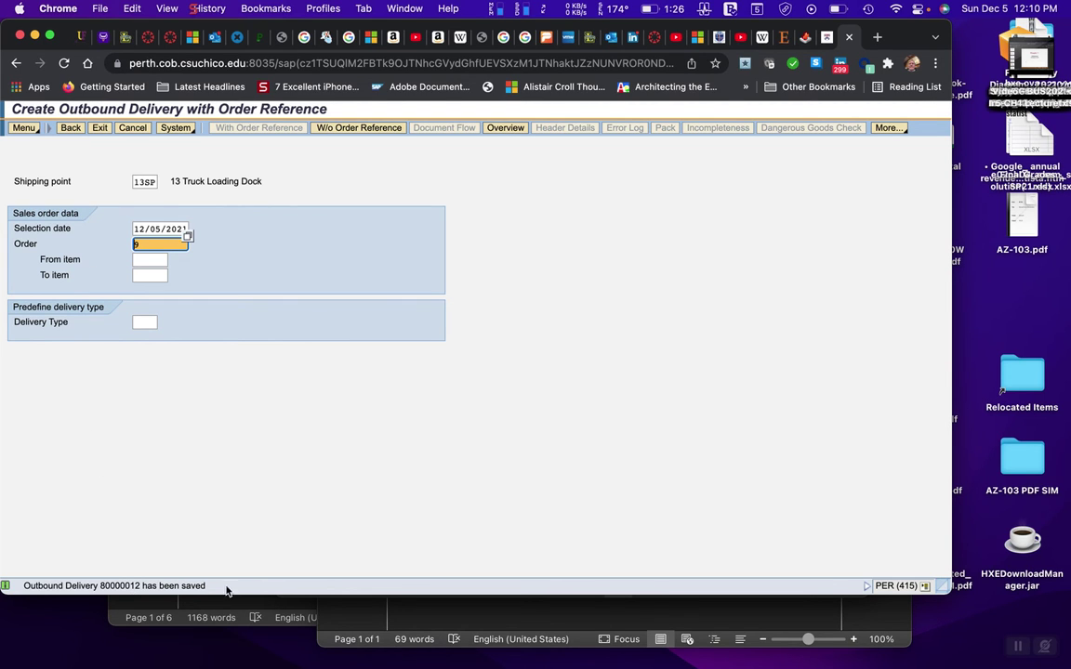
{"action": "key", "text": "Return"}
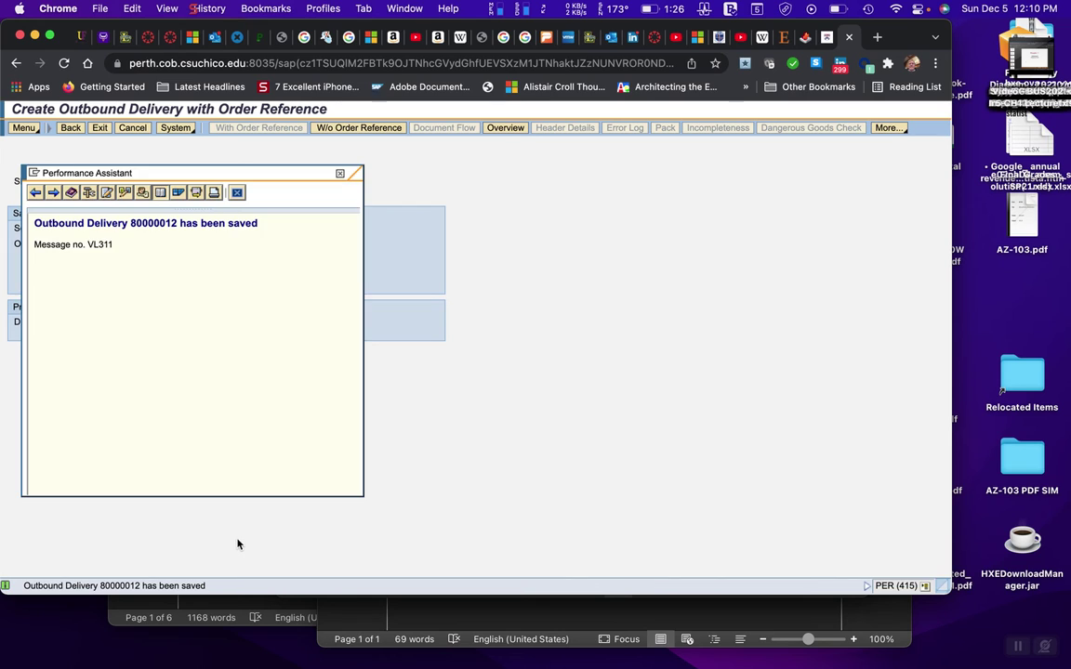
{"action": "left_click", "coordinate": [340, 174]}
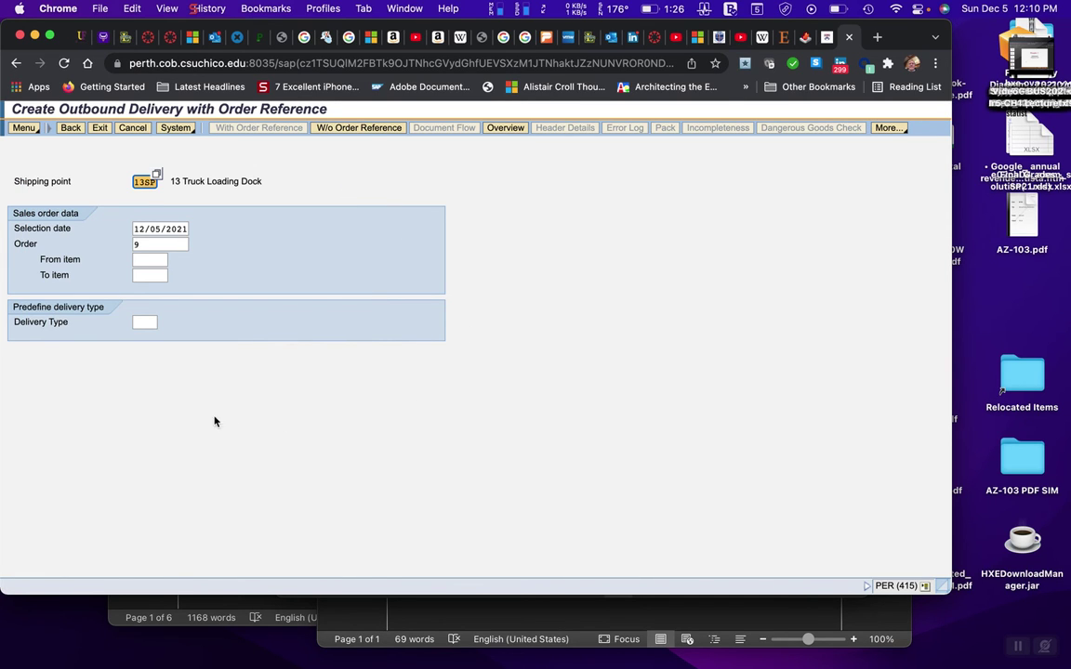
{"action": "key", "text": "Return"}
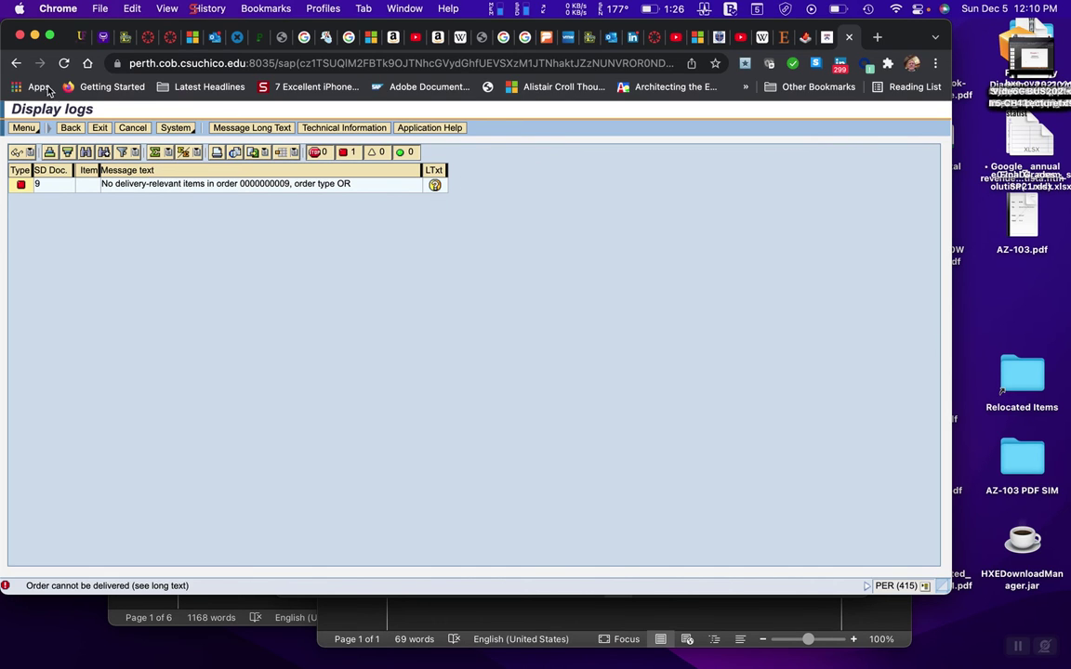
{"action": "left_click", "coordinate": [15, 66]}
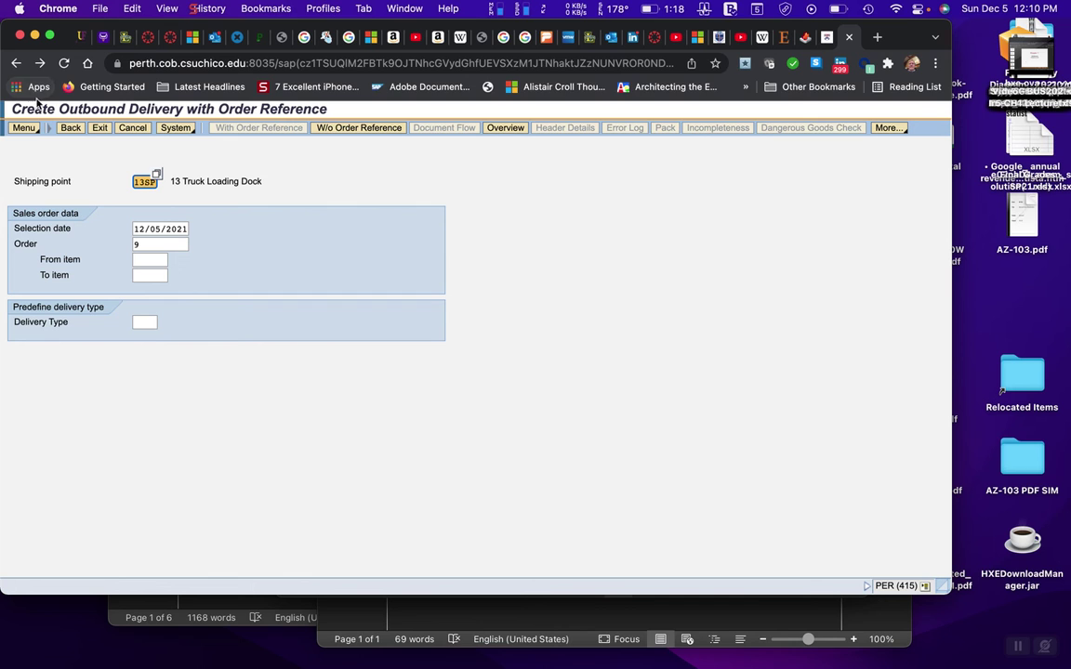
{"action": "left_click", "coordinate": [17, 65]}
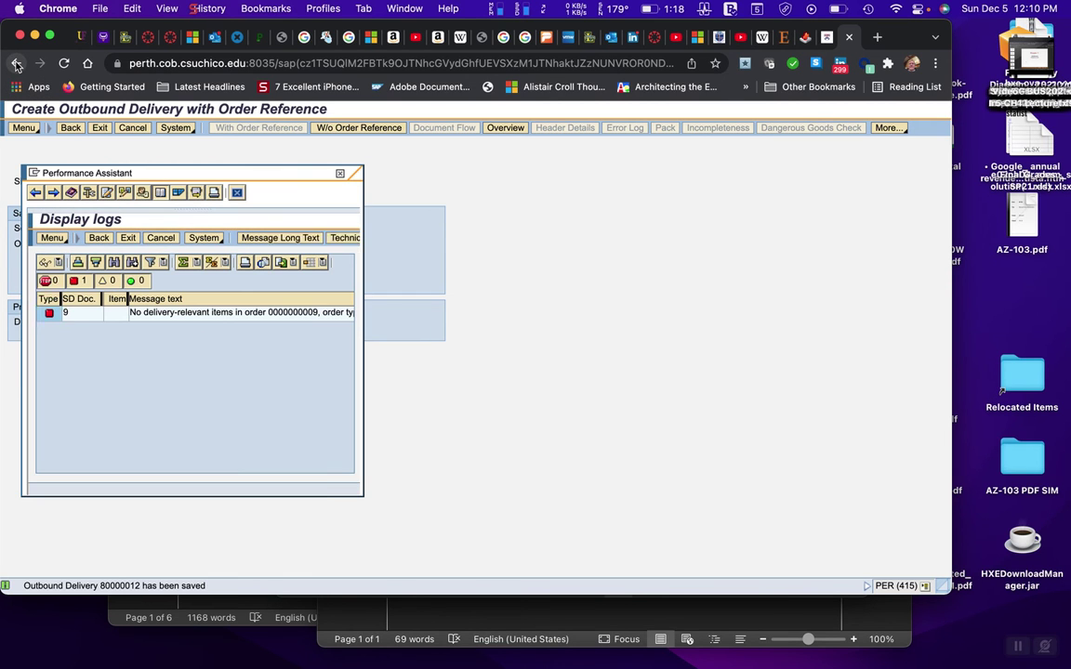
{"action": "left_click", "coordinate": [340, 174]}
- Leave outbound delivery creation and start the change function for a single outbound delivery document
{"action": "left_click", "coordinate": [104, 128]}
{"action": "left_click", "coordinate": [106, 129]}
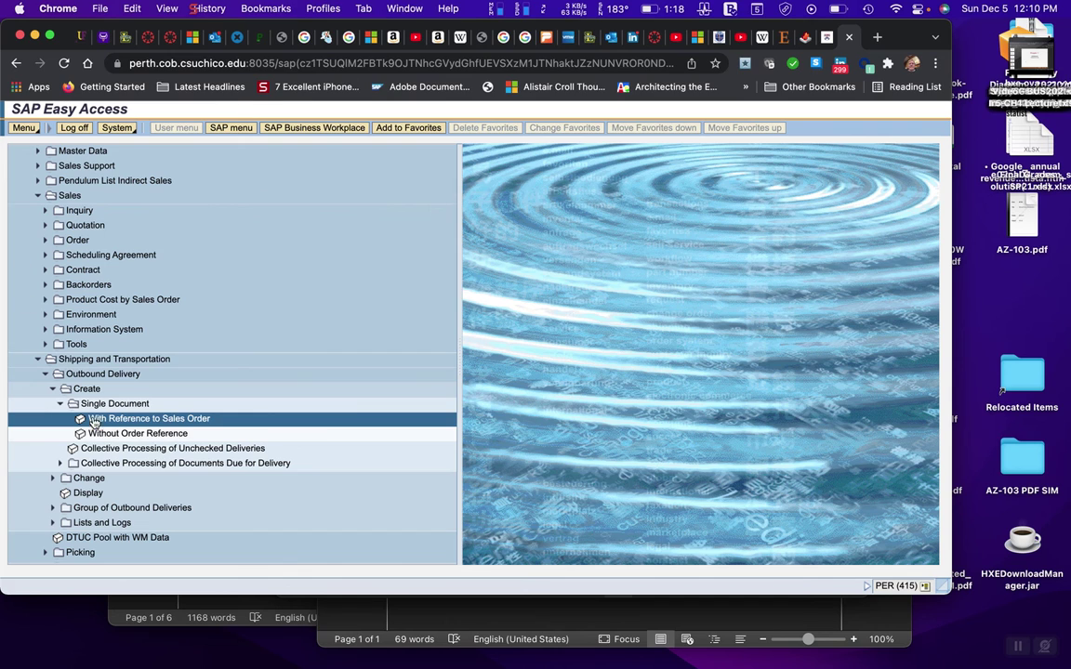
{"action": "left_click", "coordinate": [52, 389]}
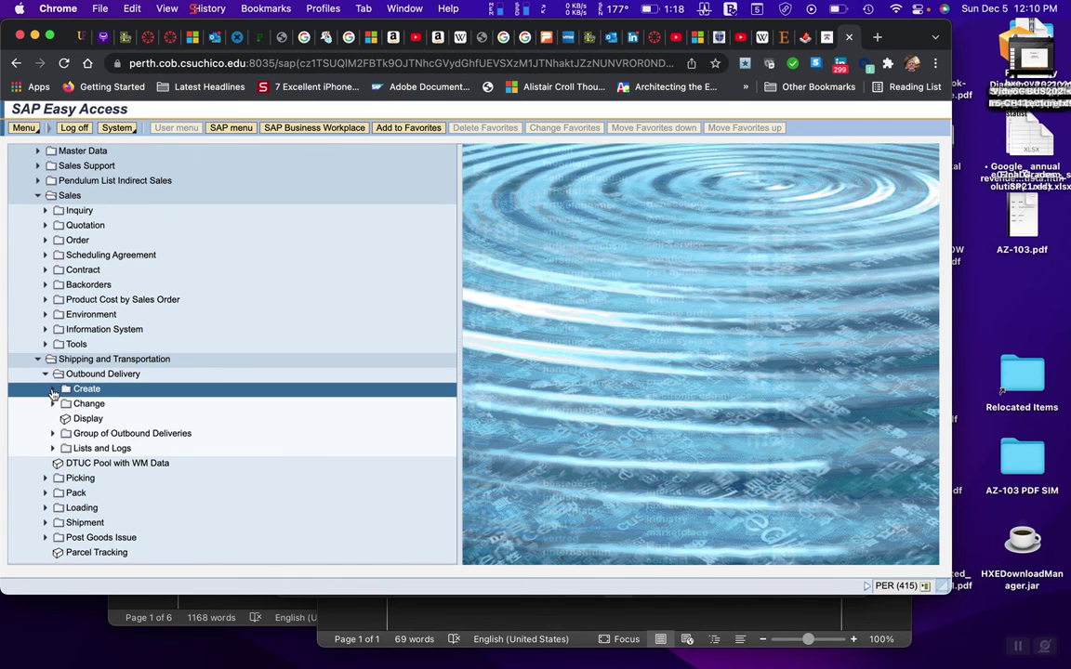
{"action": "left_click", "coordinate": [53, 404]}
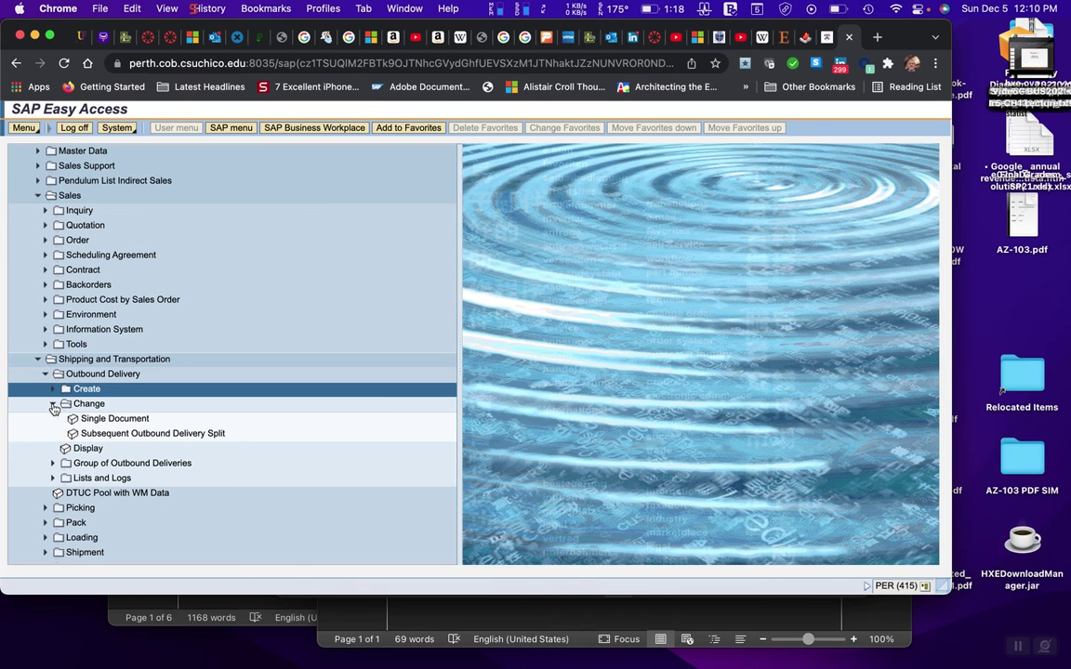
{"action": "left_click", "coordinate": [105, 422]}
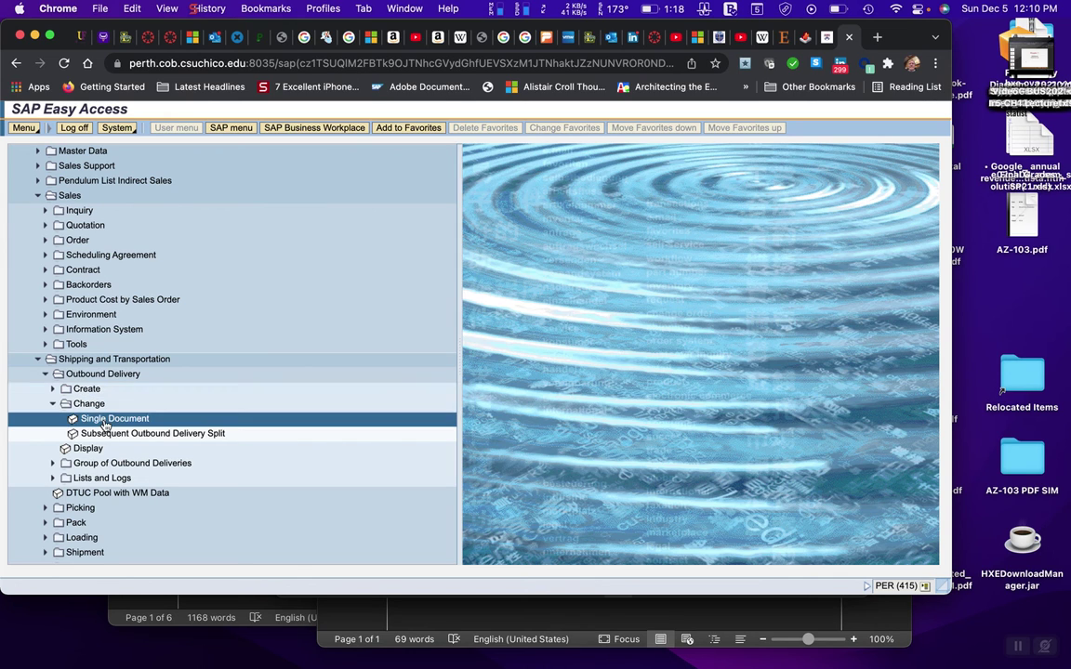
{"action": "double_click", "coordinate": [105, 420]}
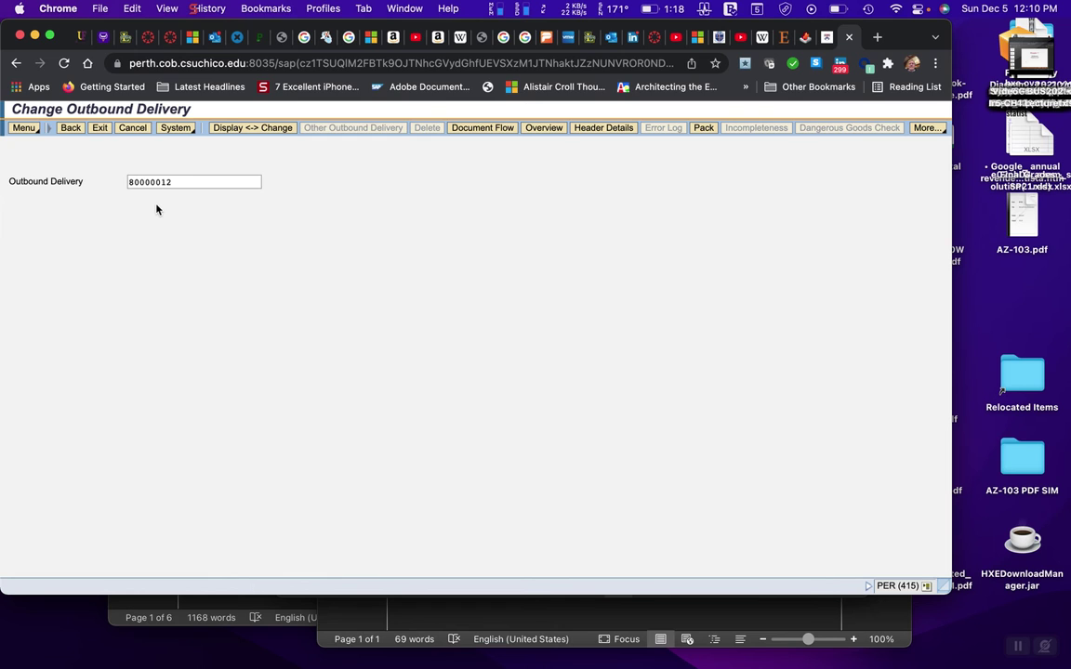
- Open the saved outbound delivery in change mode and post its goods issue
{"action": "key", "text": "Return"}
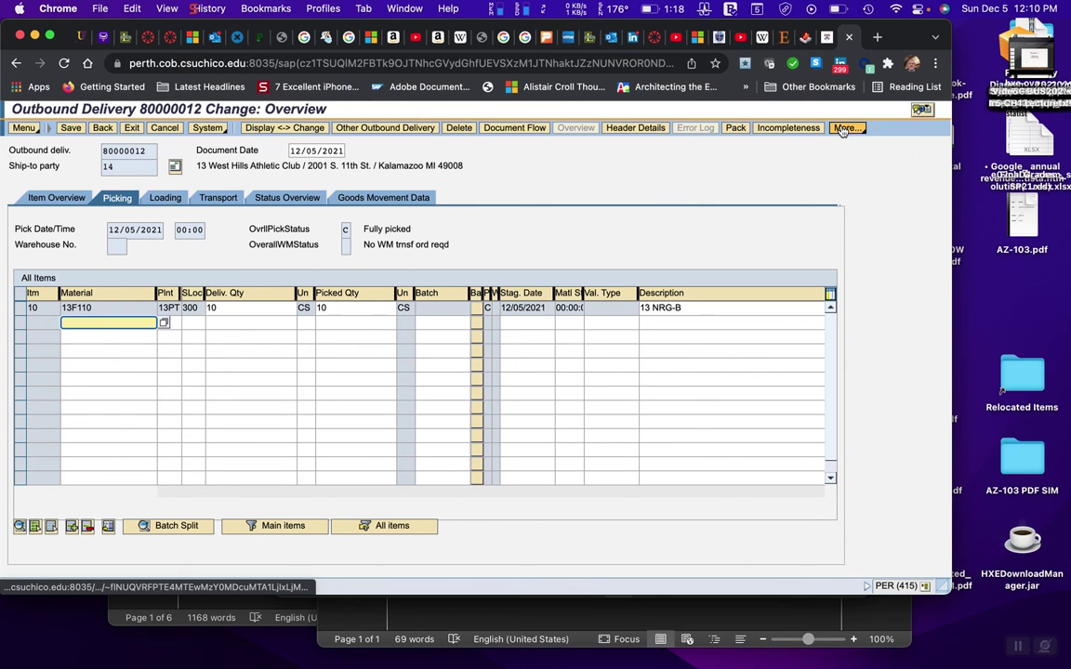
{"action": "left_click", "coordinate": [841, 129]}
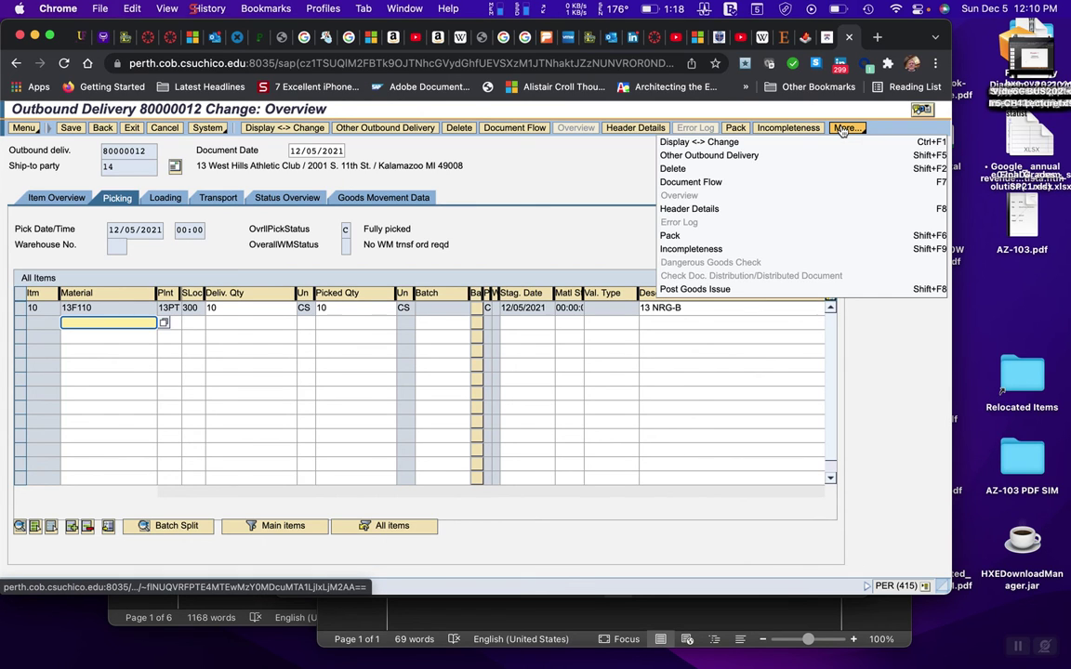
{"action": "left_click", "coordinate": [698, 290]}
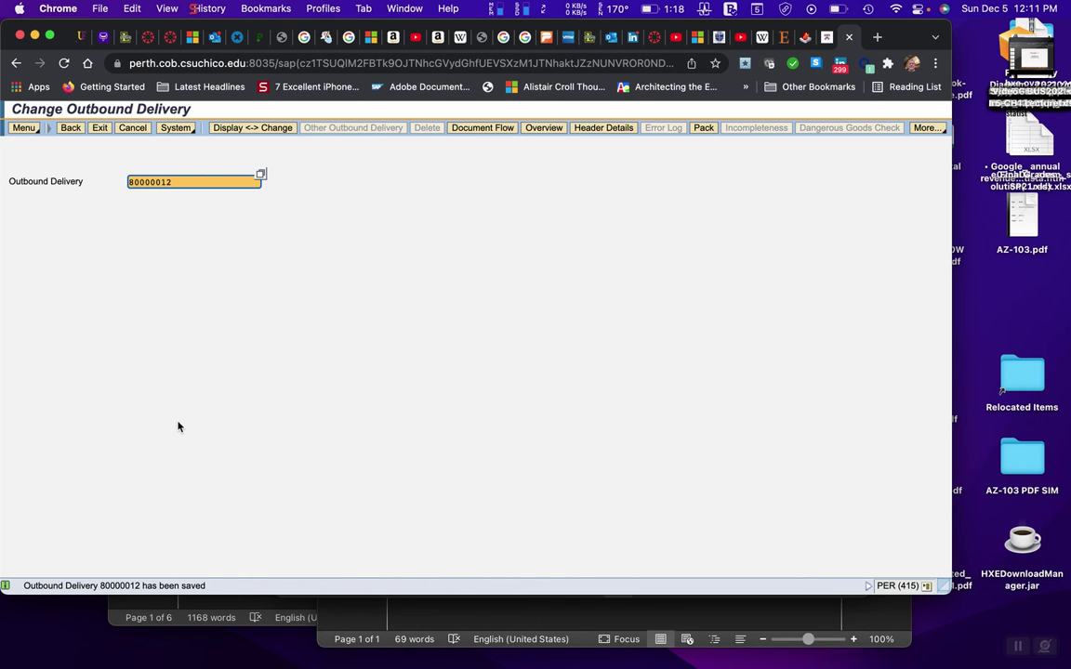
- Reopen the outbound delivery and display its document flow
{"action": "key", "text": "Return"}
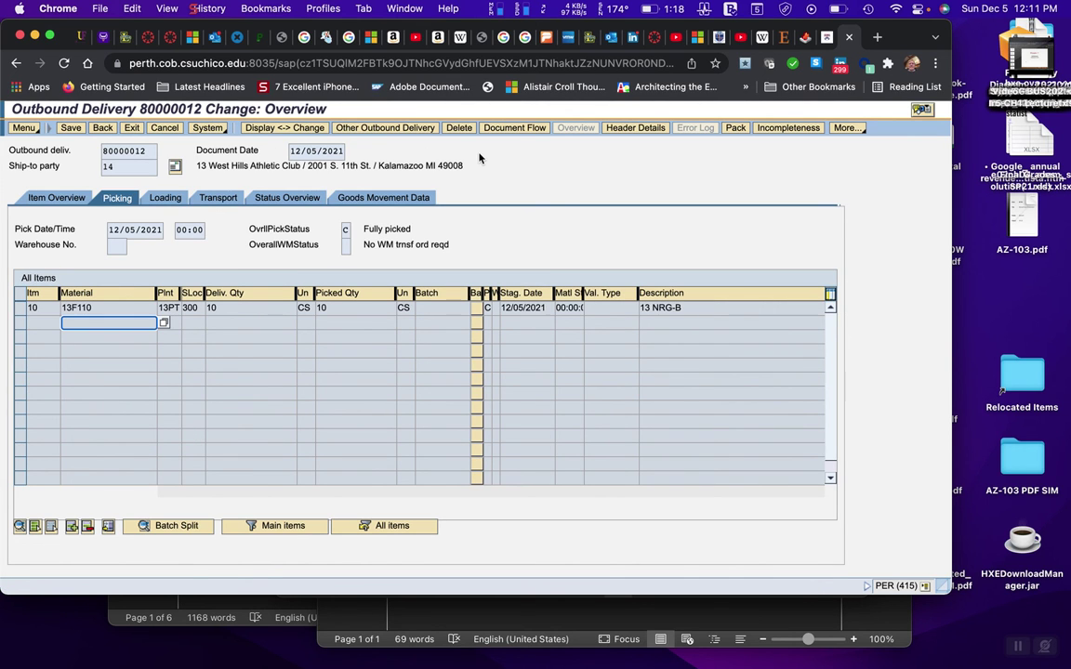
{"action": "left_click", "coordinate": [516, 127]}
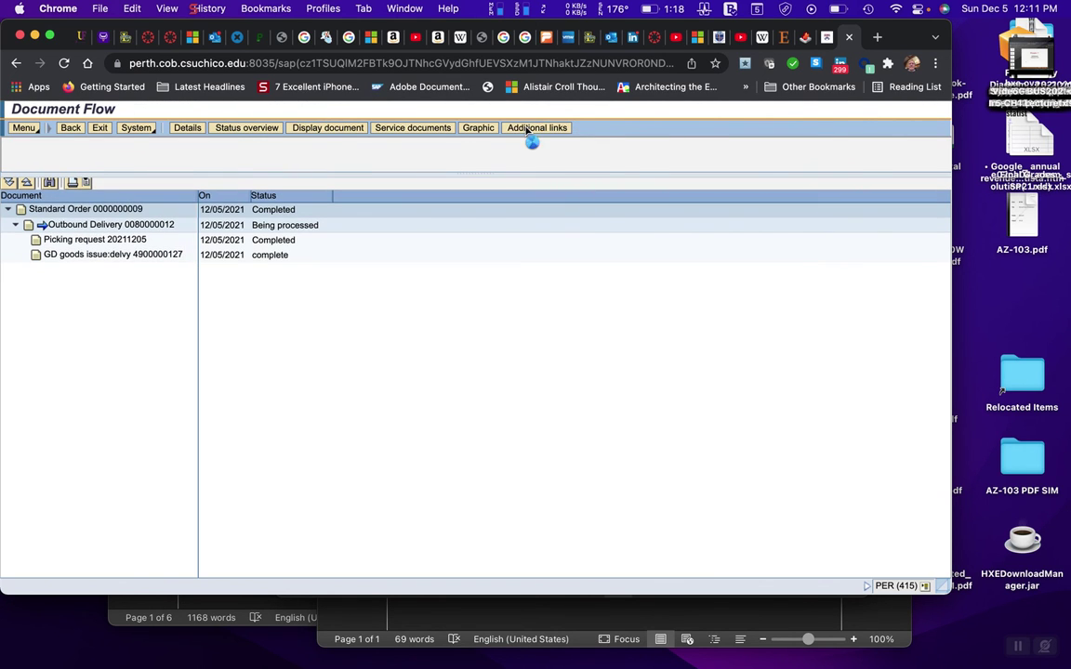